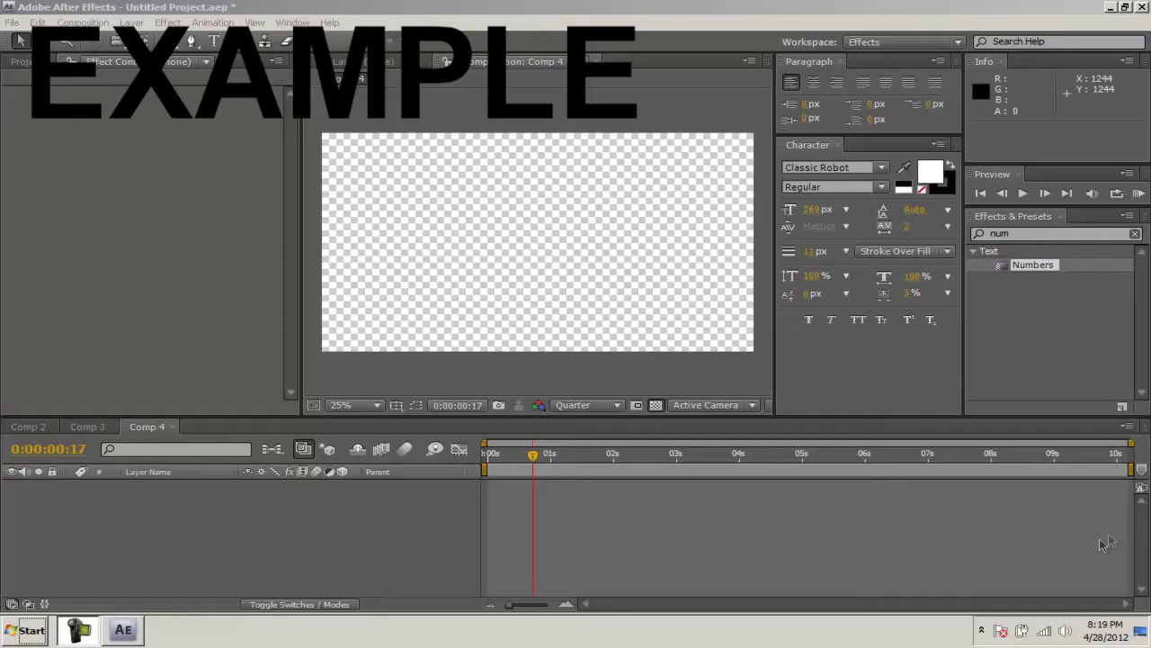
Step: Create a new composition with the HDTV 1080 24 preset, quarter resolution and a duration of 0:00:10:05
{"action": "left_click", "coordinate": [378, 6]}
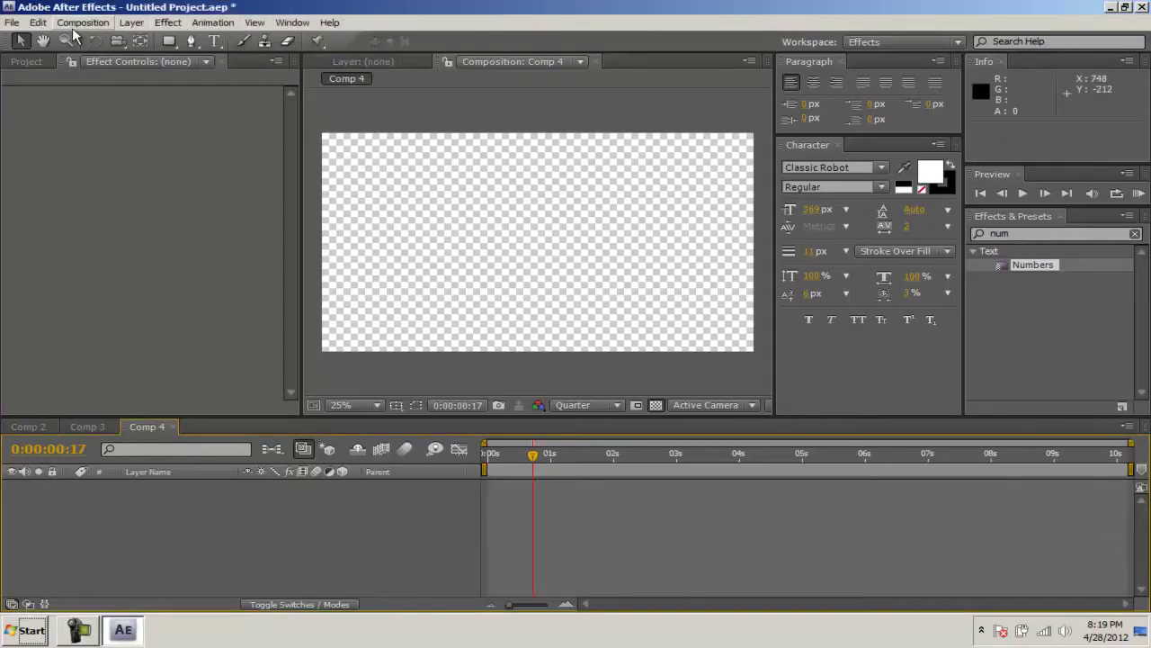
{"action": "left_click", "coordinate": [82, 23]}
{"action": "left_click", "coordinate": [104, 38]}
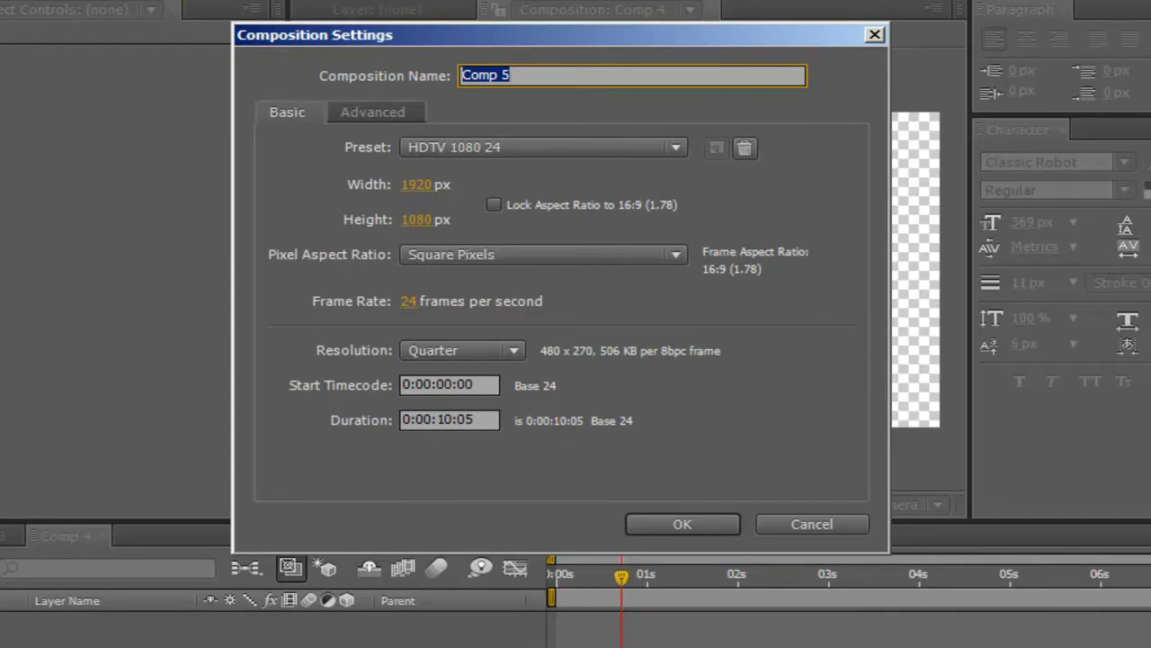
{"action": "left_click", "coordinate": [671, 530]}
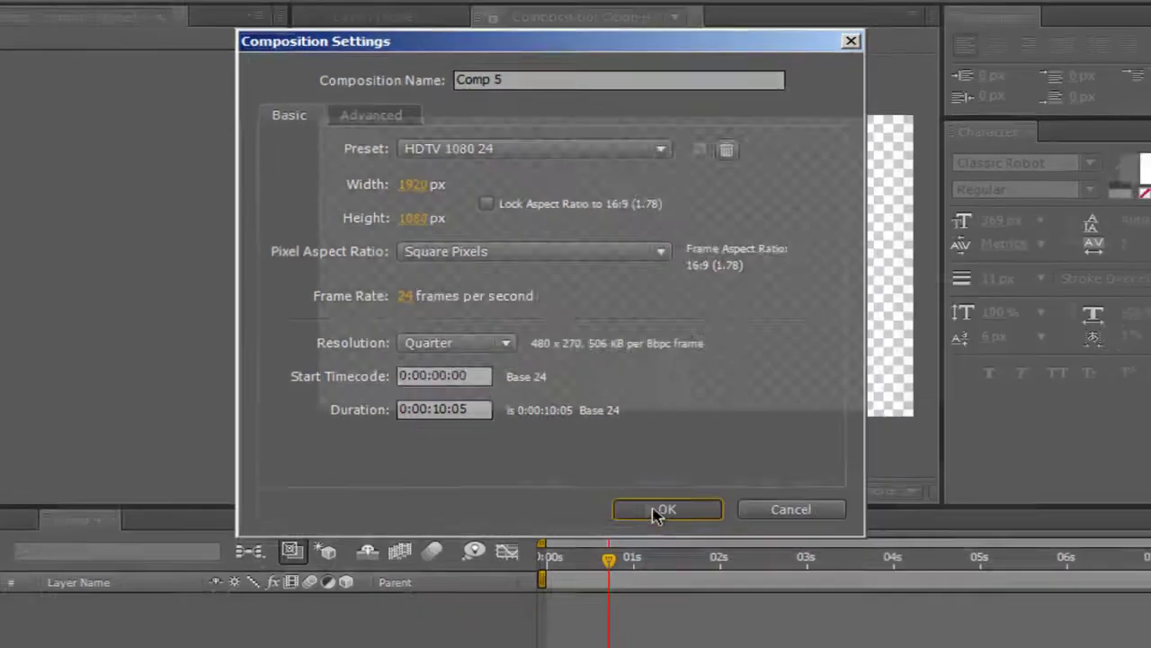
{"action": "left_click", "coordinate": [671, 530]}
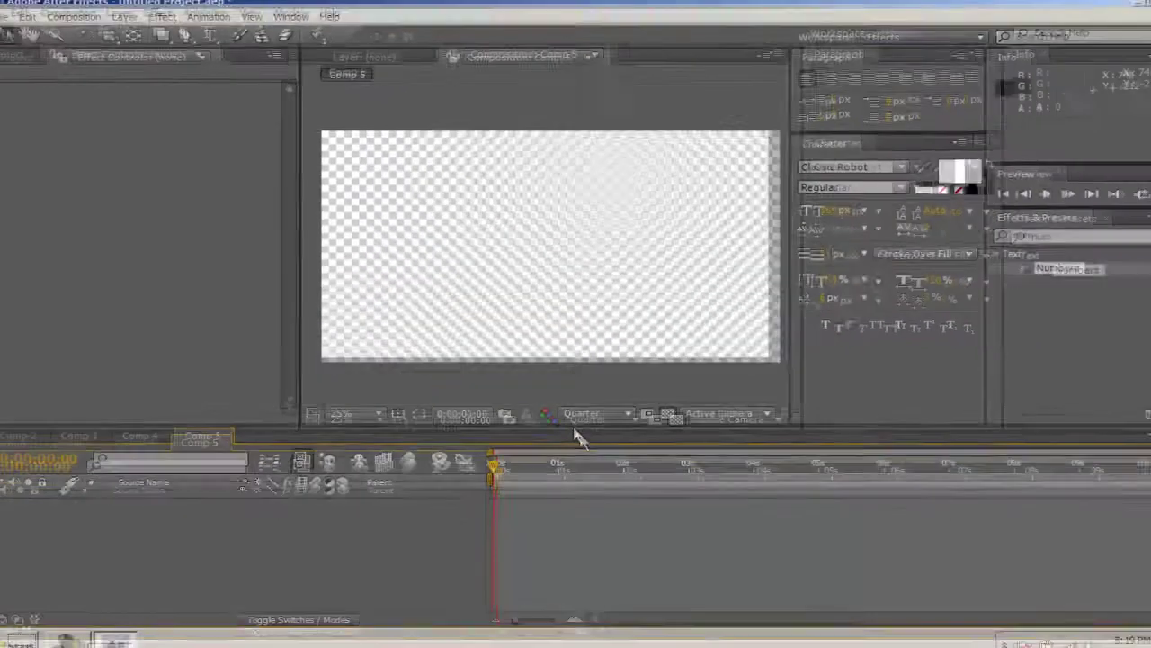
Step: Add a black solid layer at the full composition size to the new composition
{"action": "left_click", "coordinate": [133, 22]}
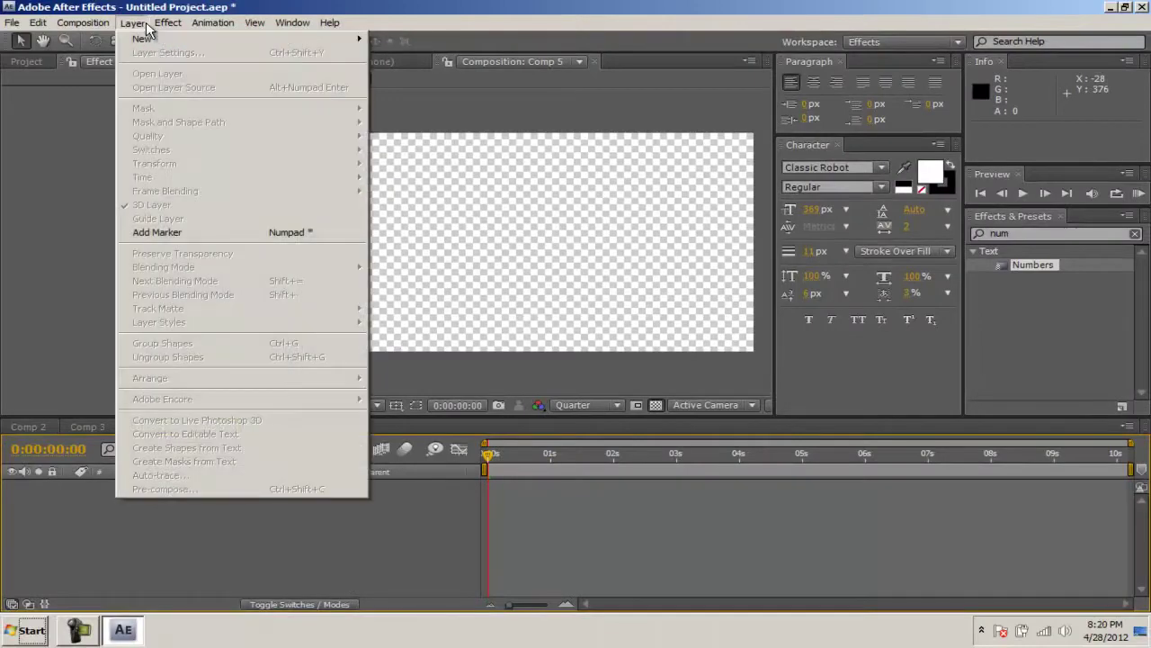
{"action": "mouse_move", "coordinate": [144, 36]}
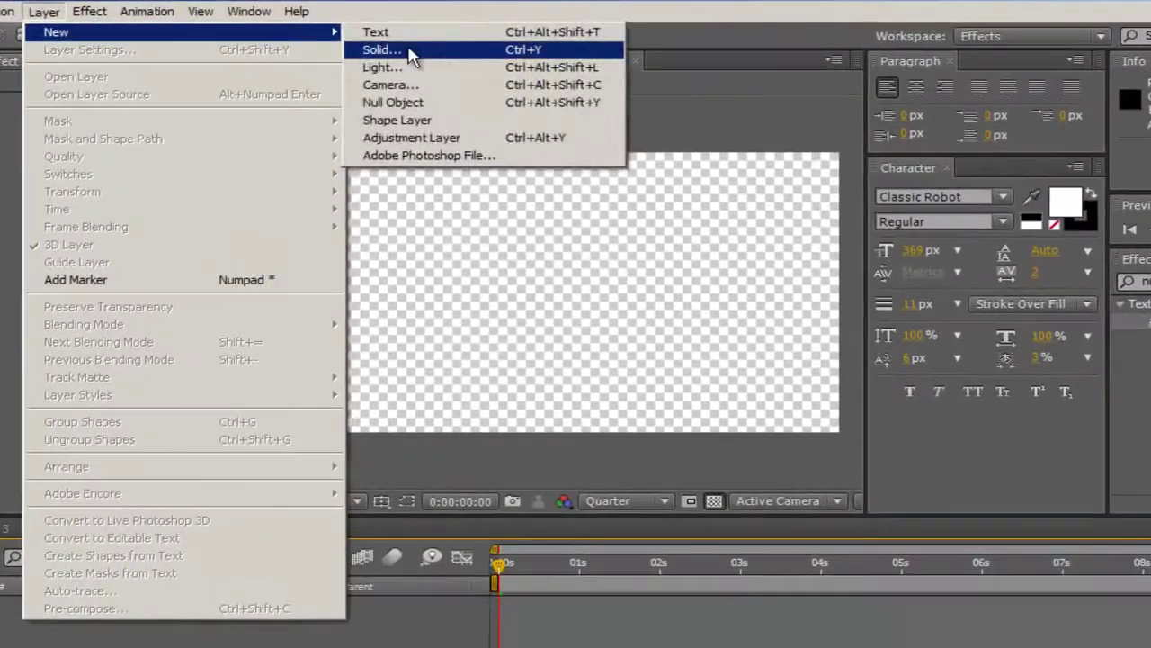
{"action": "left_click", "coordinate": [412, 56]}
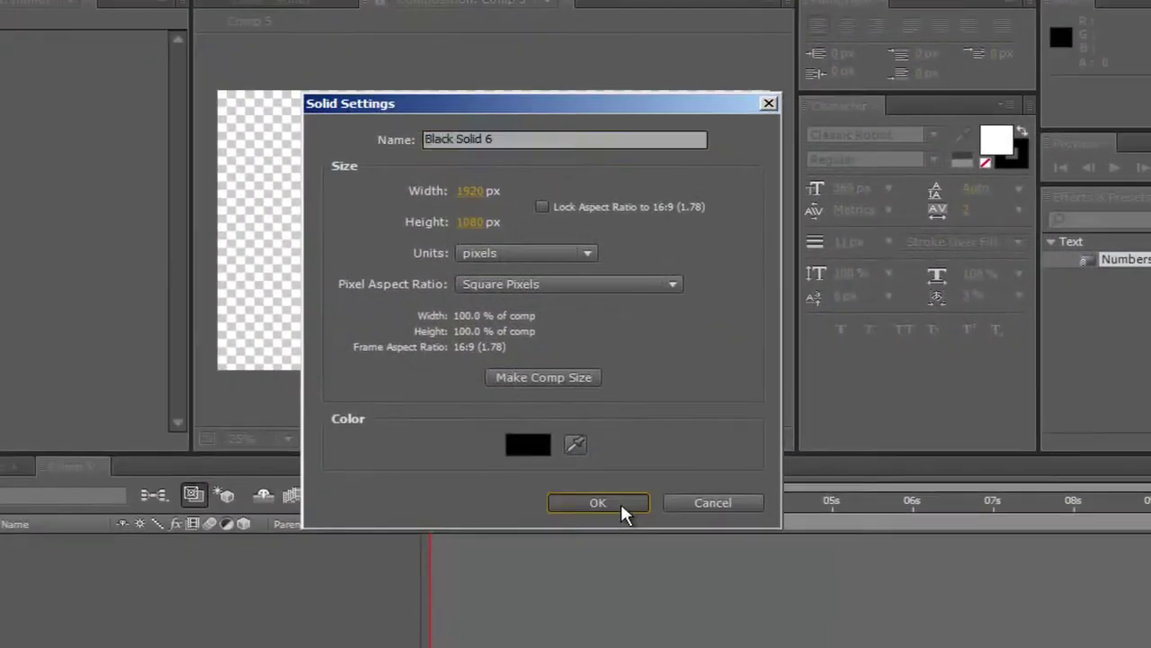
{"action": "left_click", "coordinate": [620, 504]}
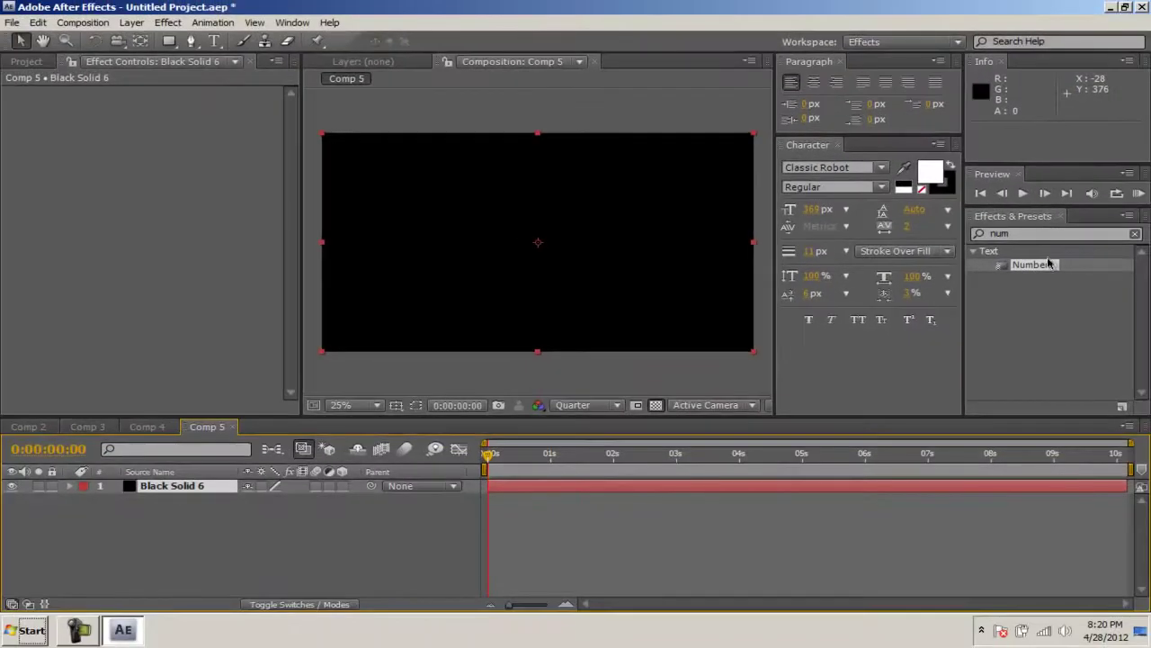
Step: Find the Numbers effect and apply it to the black solid with the Radio Stars font, horizontal direction and right alignment
{"action": "left_click_drag", "start_coordinate": [1023, 234], "coordinate": [850, 231]}
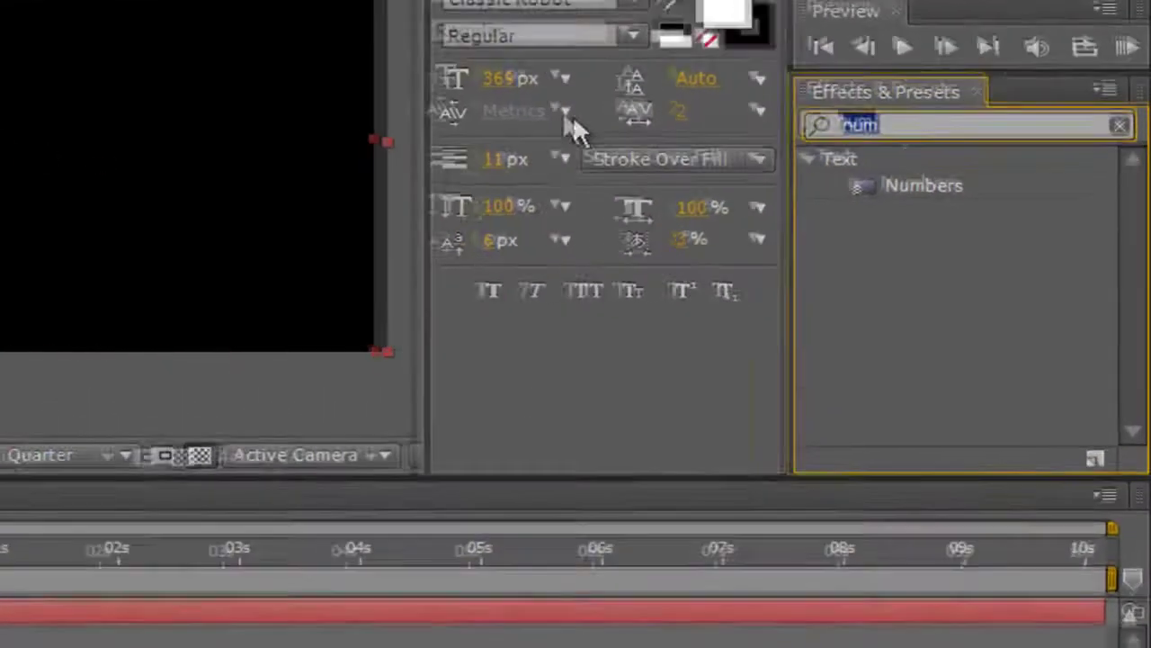
{"action": "type", "text": "number"}
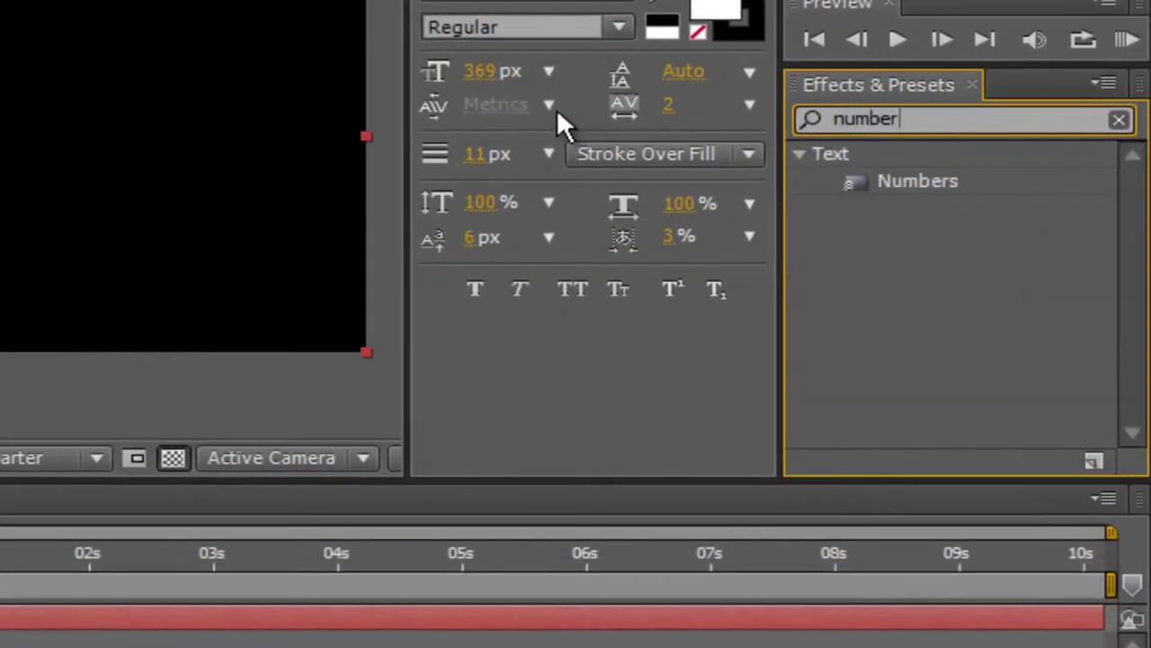
{"action": "type", "text": "s"}
{"action": "left_click_drag", "start_coordinate": [917, 180], "coordinate": [318, 250]}
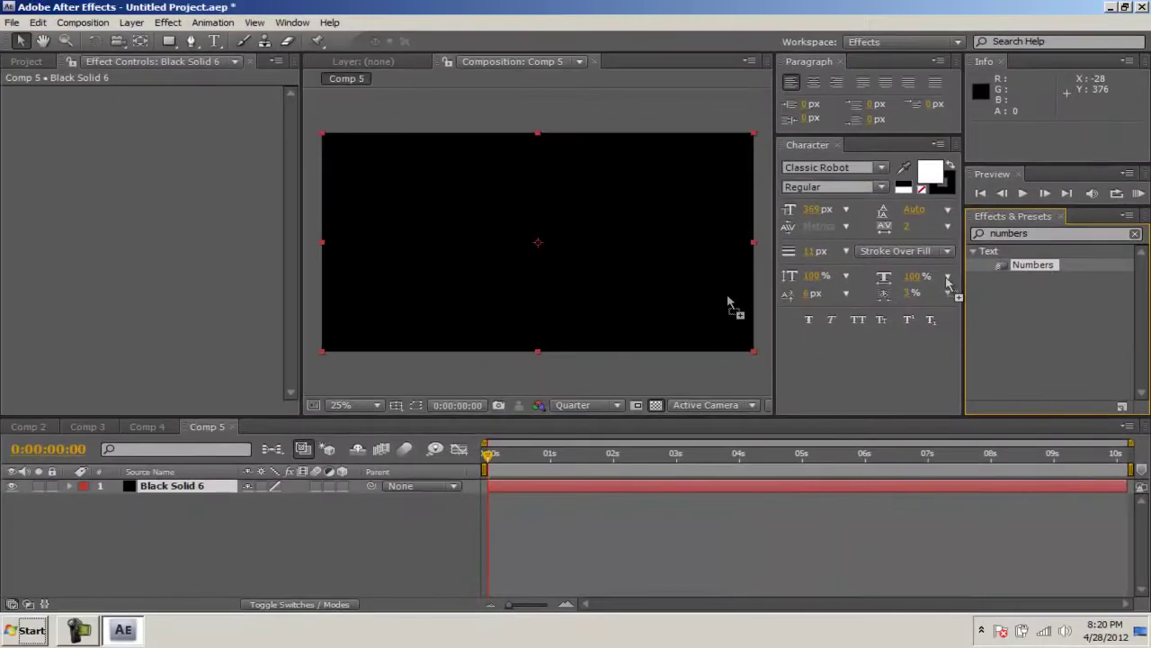
{"action": "left_click_drag", "start_coordinate": [729, 302], "coordinate": [692, 301]}
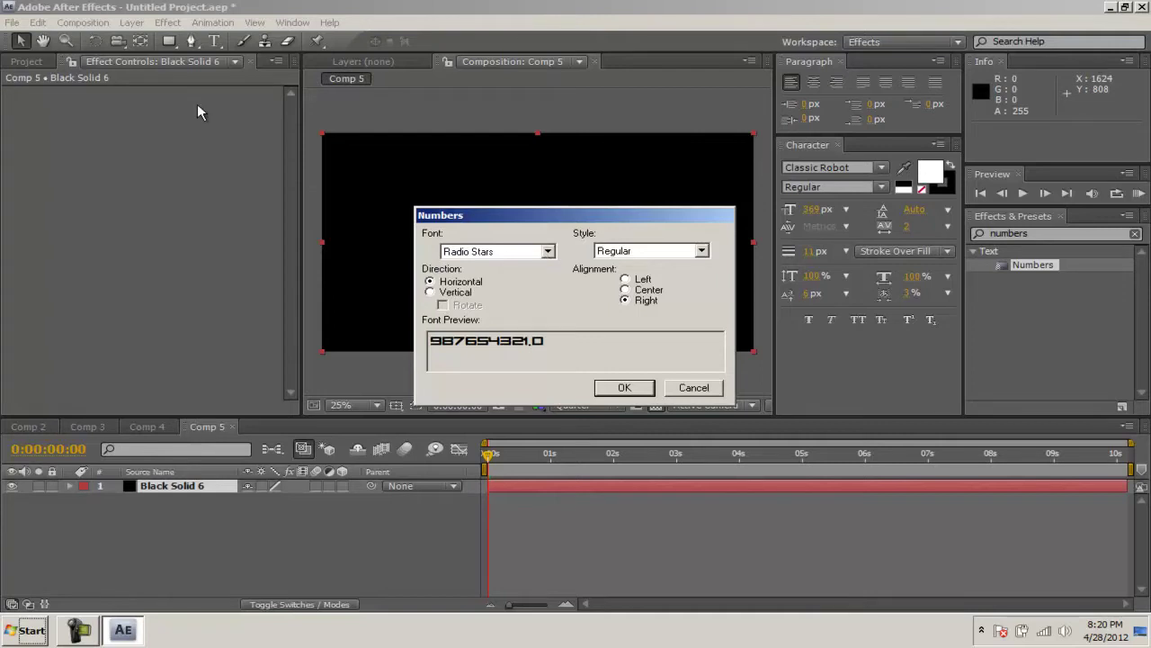
{"action": "left_click_drag", "start_coordinate": [584, 217], "coordinate": [459, 179]}
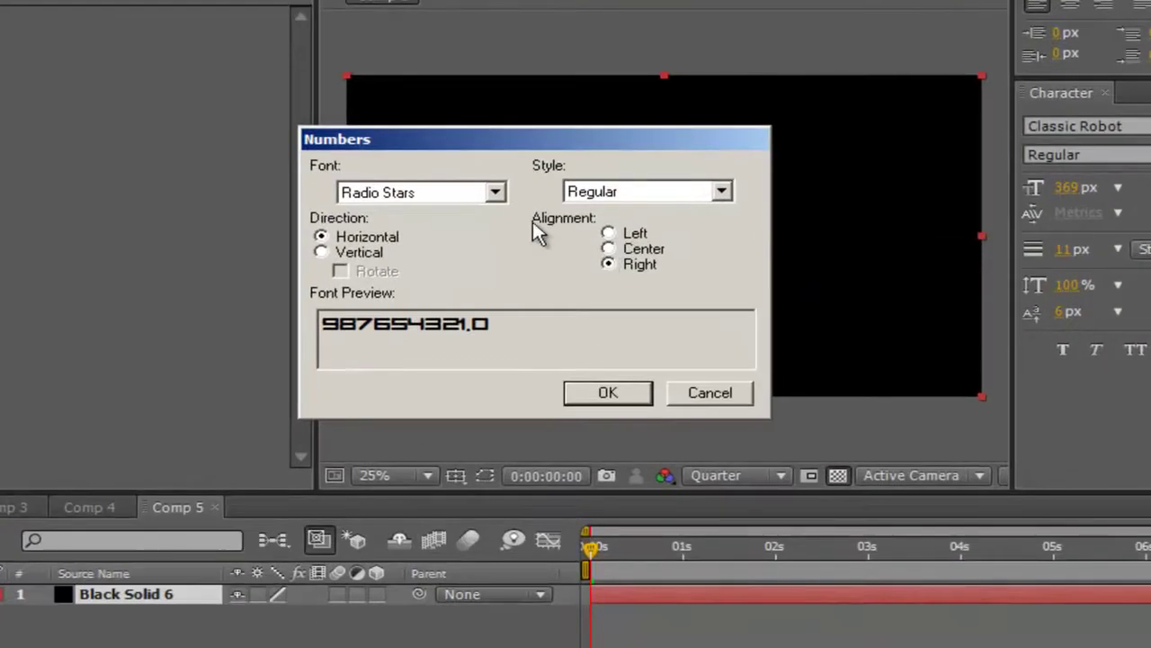
{"action": "left_click_drag", "start_coordinate": [566, 133], "coordinate": [694, 126]}
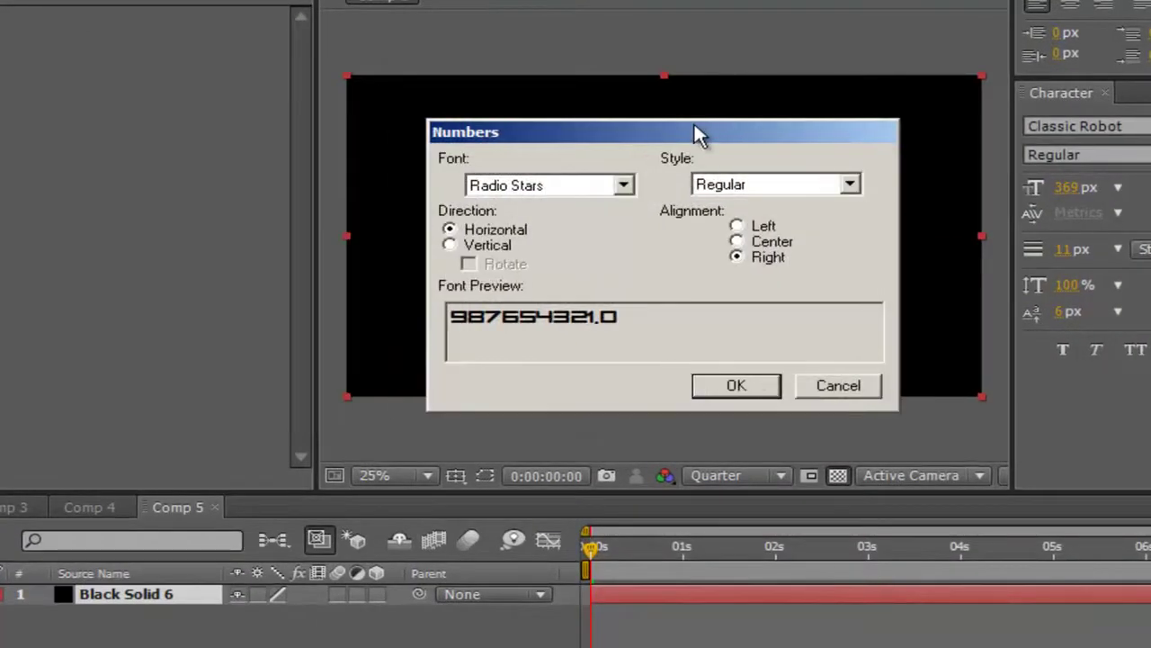
{"action": "left_click", "coordinate": [764, 394]}
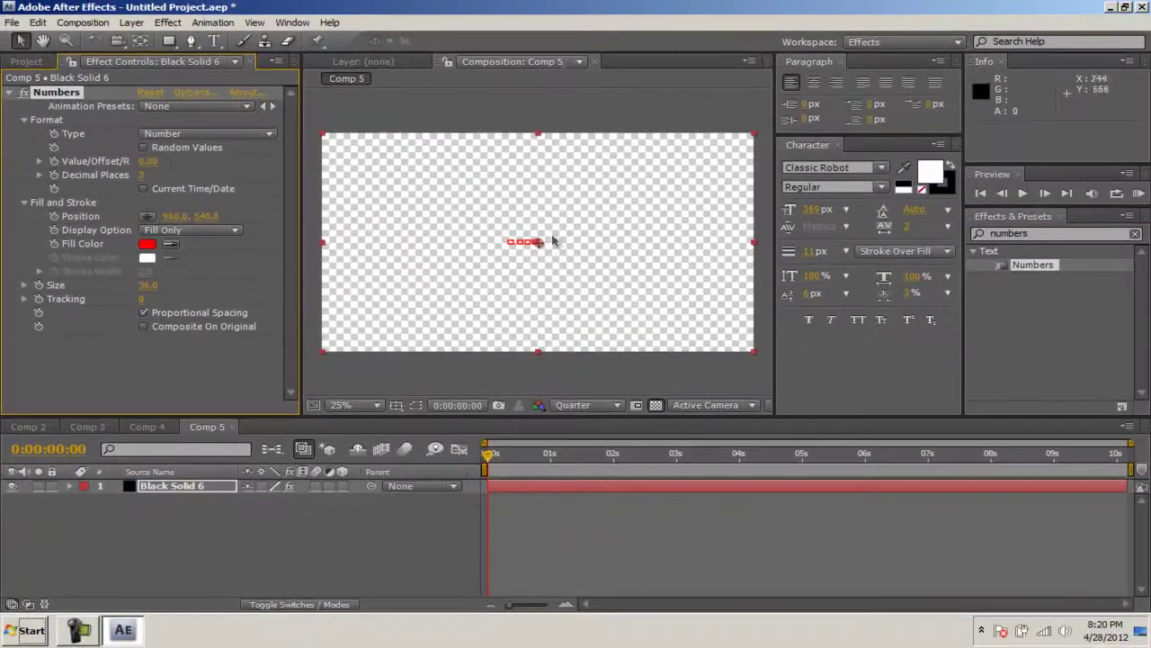
Step: Set the number's size to 158 and shift it to about 1260, 536 so it sits centred in the frame
{"action": "left_click", "coordinate": [660, 406]}
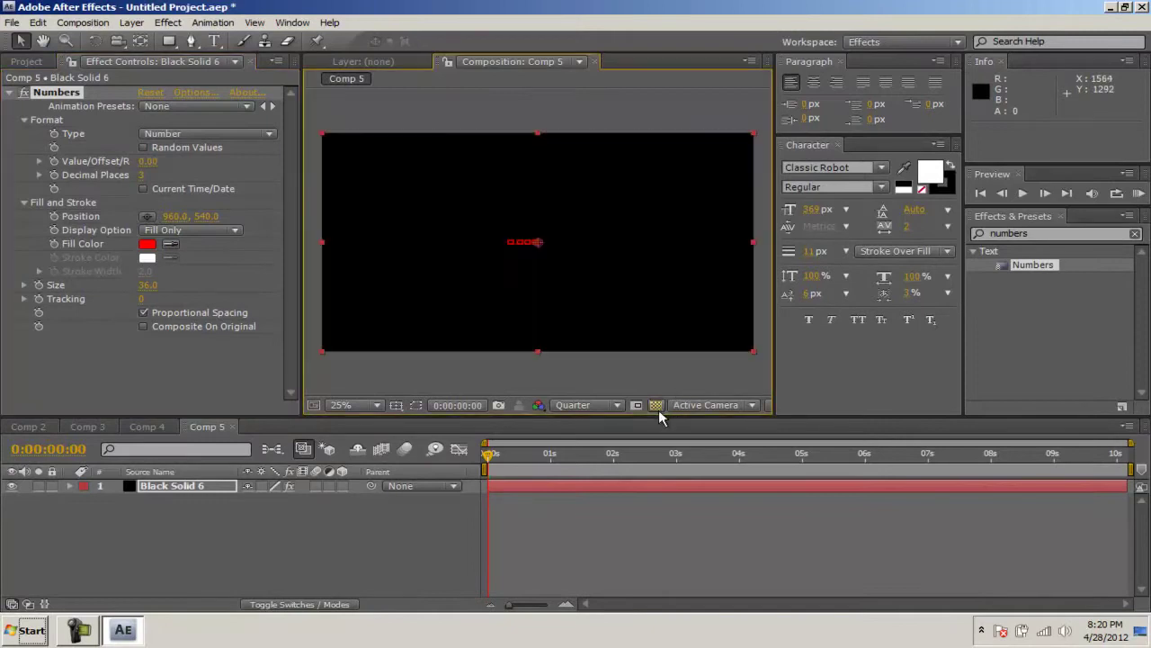
{"action": "left_click", "coordinate": [660, 405]}
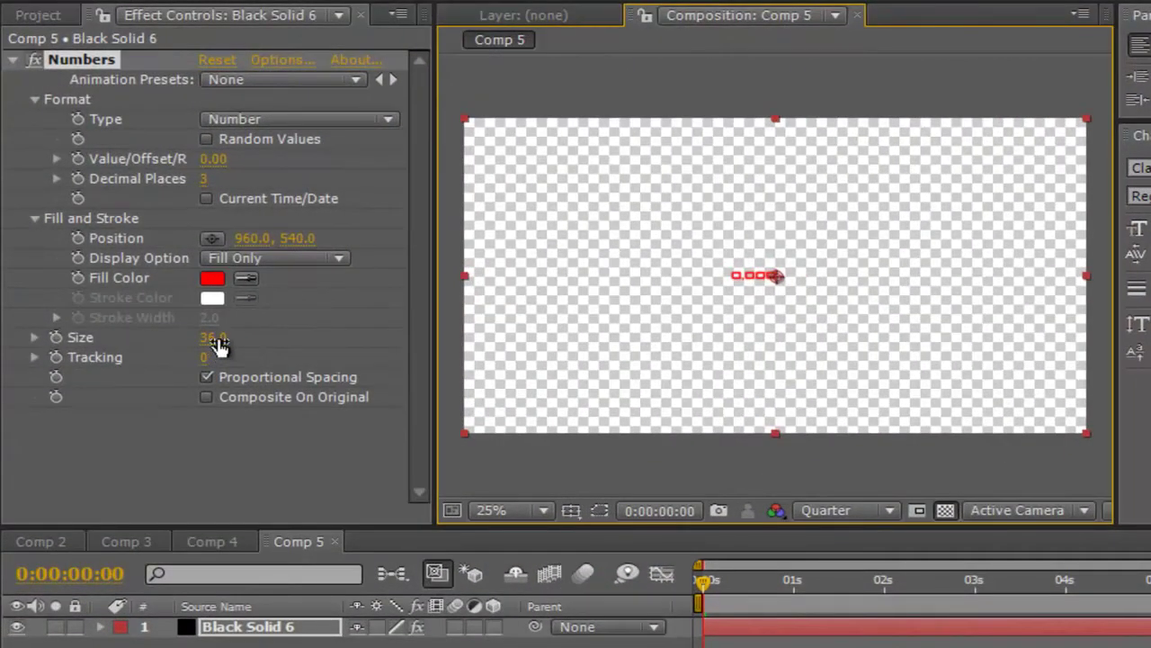
{"action": "left_click_drag", "start_coordinate": [218, 344], "coordinate": [375, 337]}
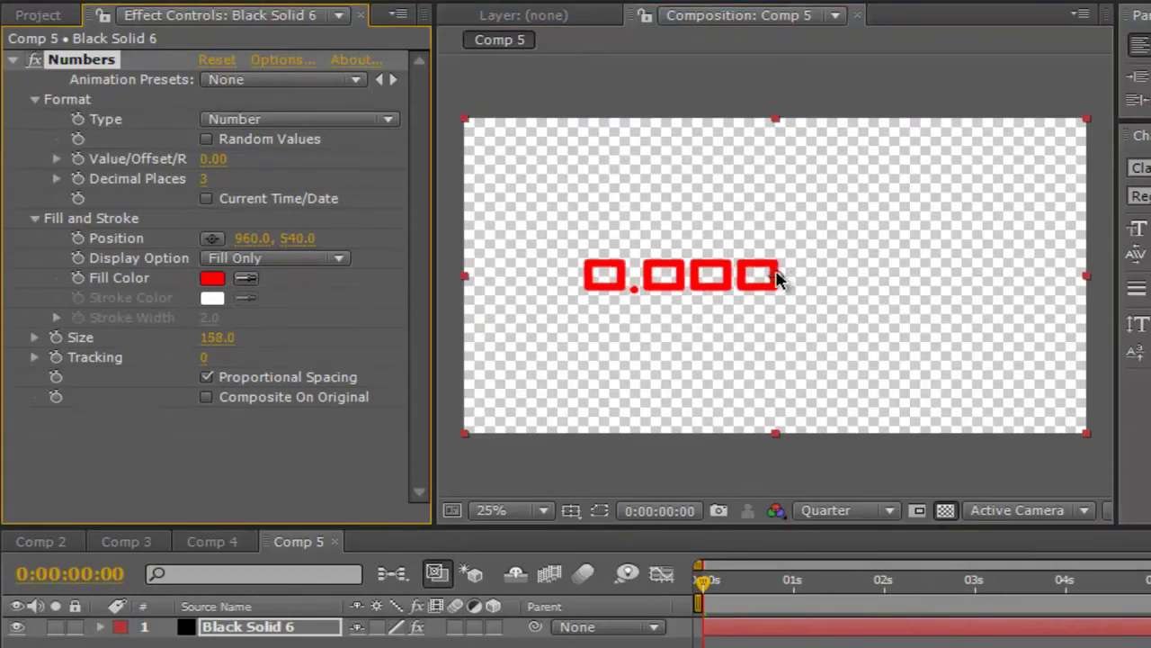
{"action": "left_click_drag", "start_coordinate": [775, 277], "coordinate": [878, 276]}
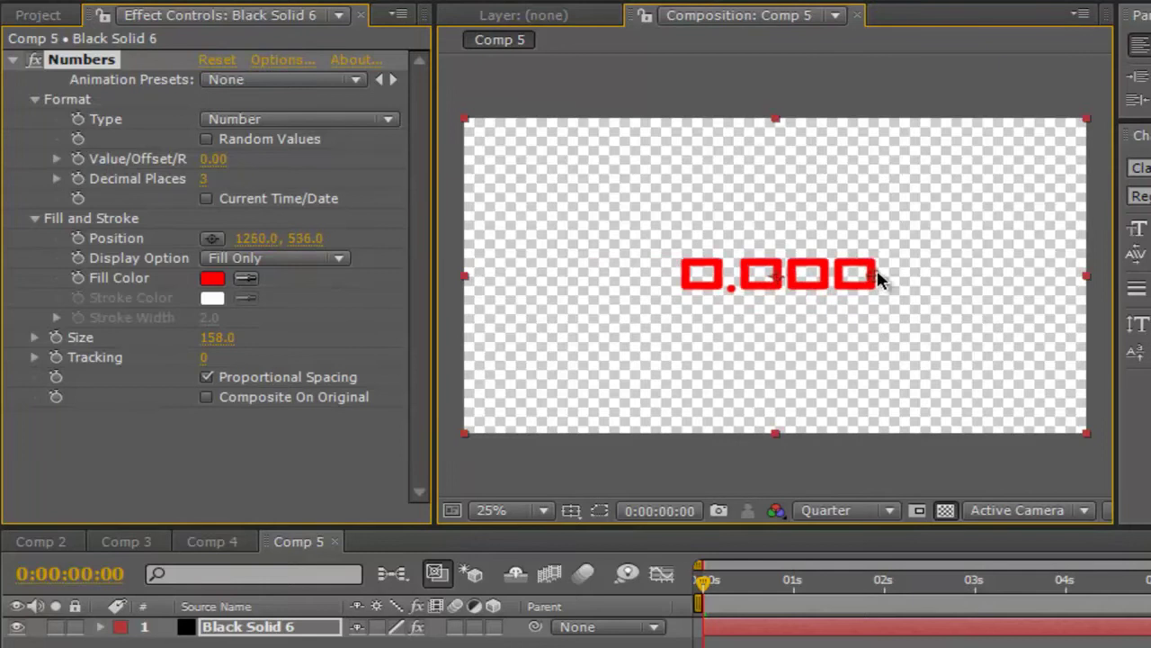
Step: Change the number's fill color to white
{"action": "left_click", "coordinate": [214, 279]}
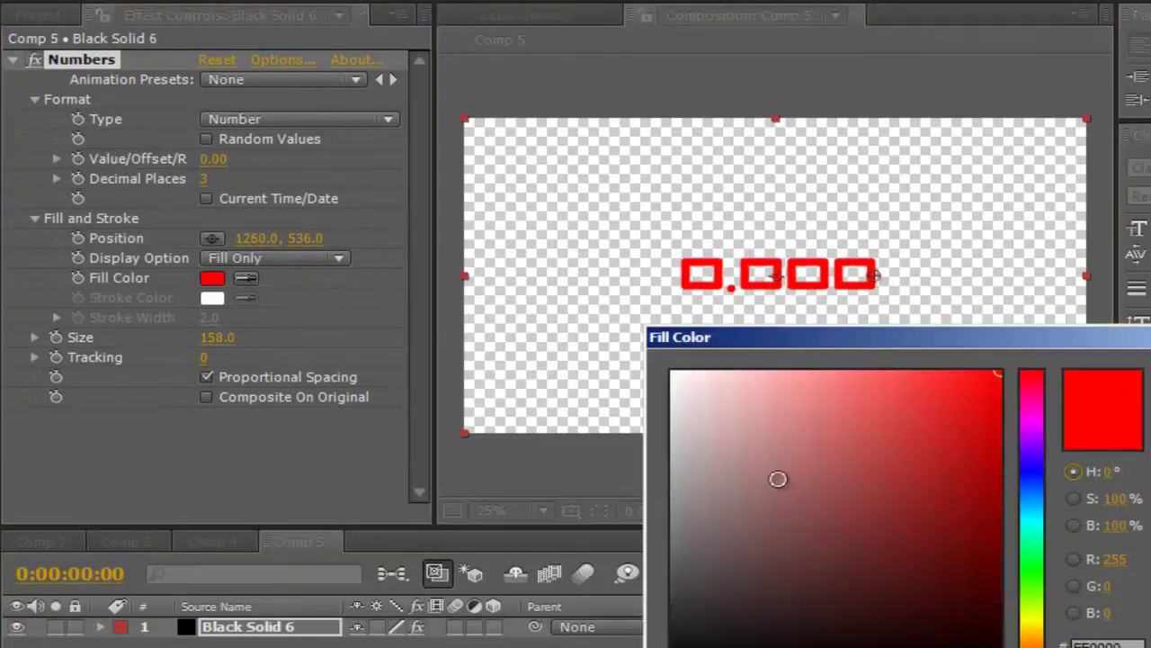
{"action": "left_click_drag", "start_coordinate": [776, 477], "coordinate": [673, 372]}
{"action": "key", "text": "Return"}
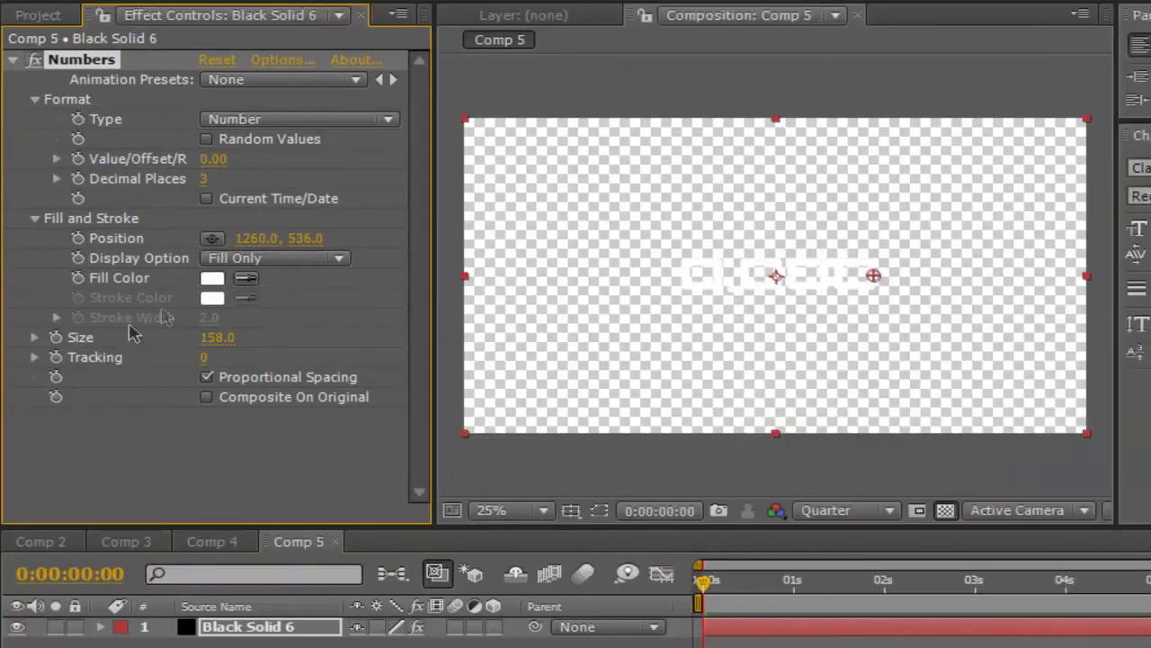
Step: Set the number's display option to Stroke Over Fill with a black stroke 6.2 wide
{"action": "left_click", "coordinate": [293, 258]}
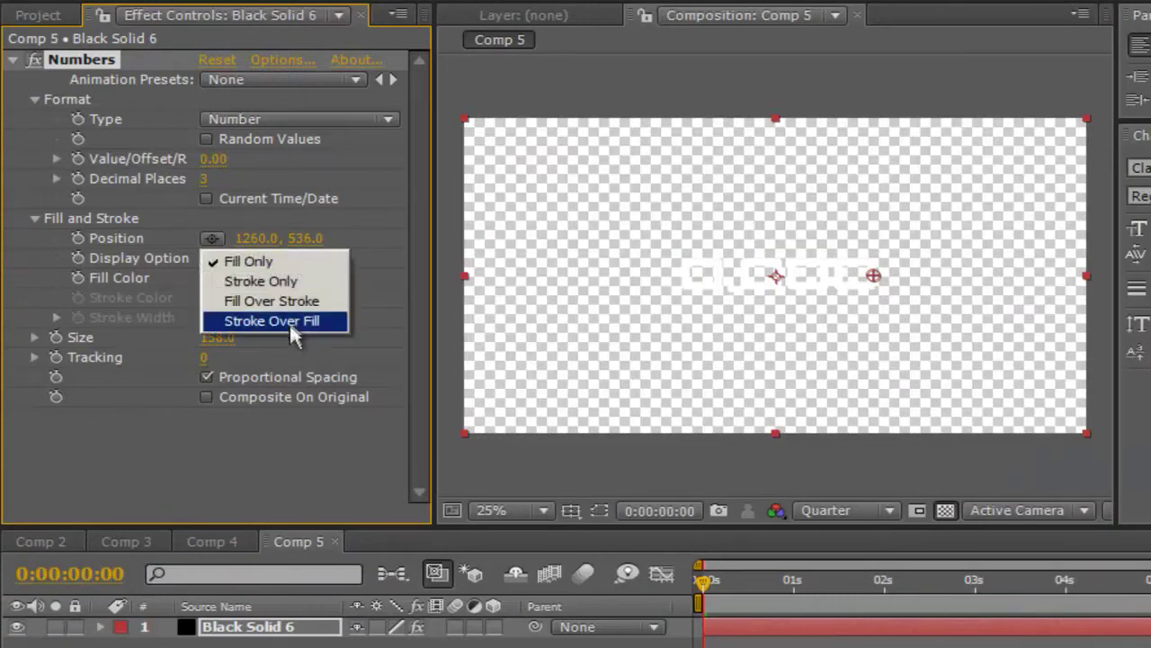
{"action": "left_click", "coordinate": [294, 320]}
{"action": "left_click", "coordinate": [213, 298]}
{"action": "left_click_drag", "start_coordinate": [716, 526], "coordinate": [671, 646]}
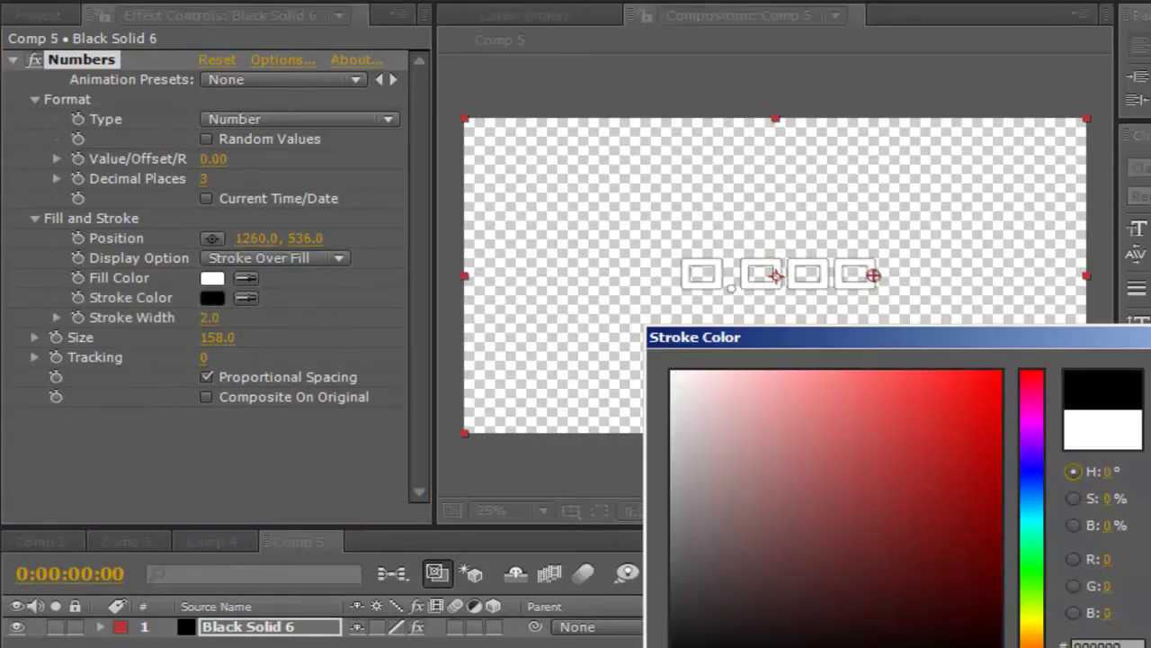
{"action": "left_click", "coordinate": [1150, 378]}
{"action": "mouse_move", "coordinate": [209, 313]}
{"action": "left_mouse_down"}
{"action": "mouse_move", "coordinate": [241, 311]}
{"action": "mouse_move", "coordinate": [272, 341]}
{"action": "left_mouse_up"}
{"action": "left_click", "coordinate": [405, 638]}
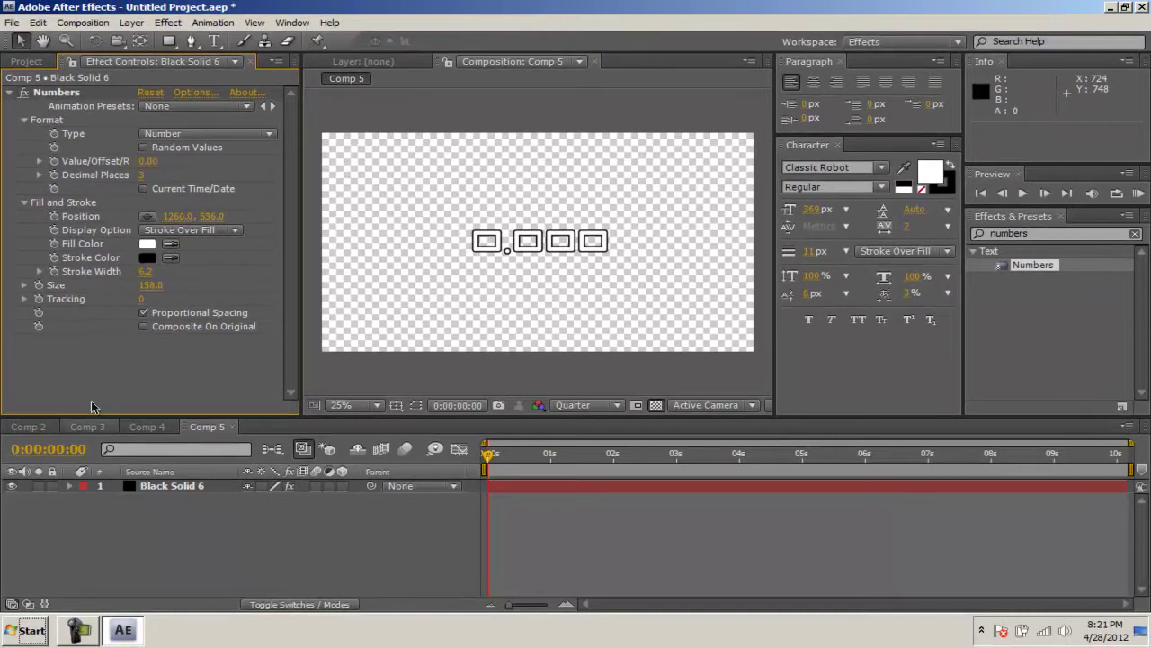
Step: Set the number's decimal places to 10 and turn the black solid into a 3D layer
{"action": "left_click", "coordinate": [142, 176]}
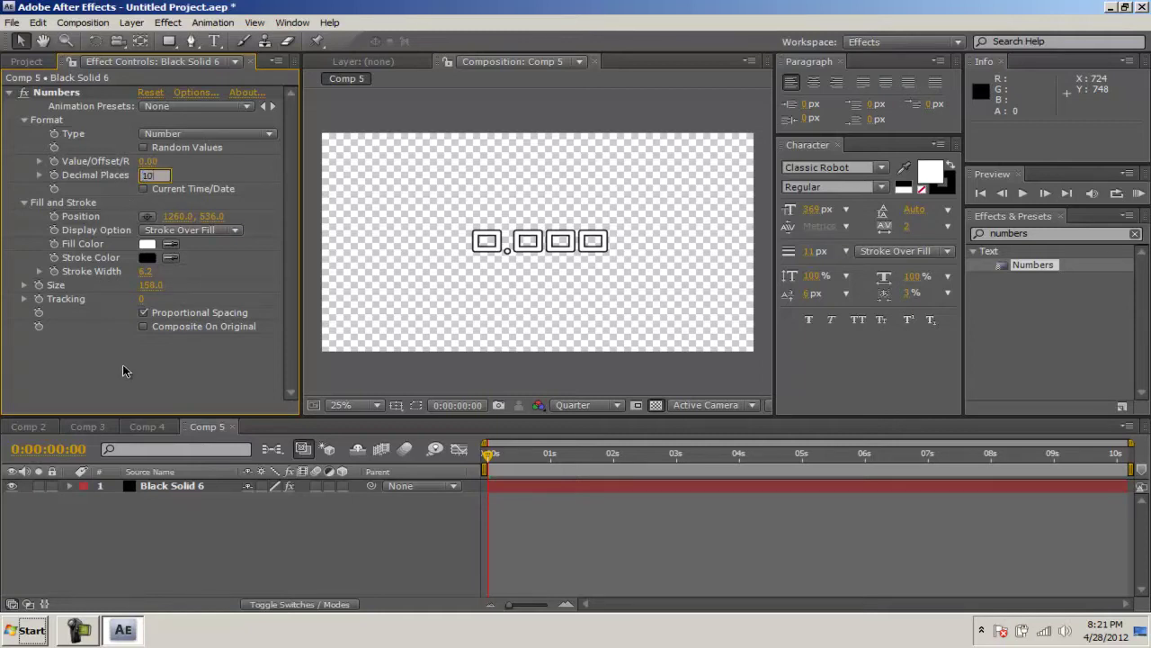
{"action": "key", "text": "Return"}
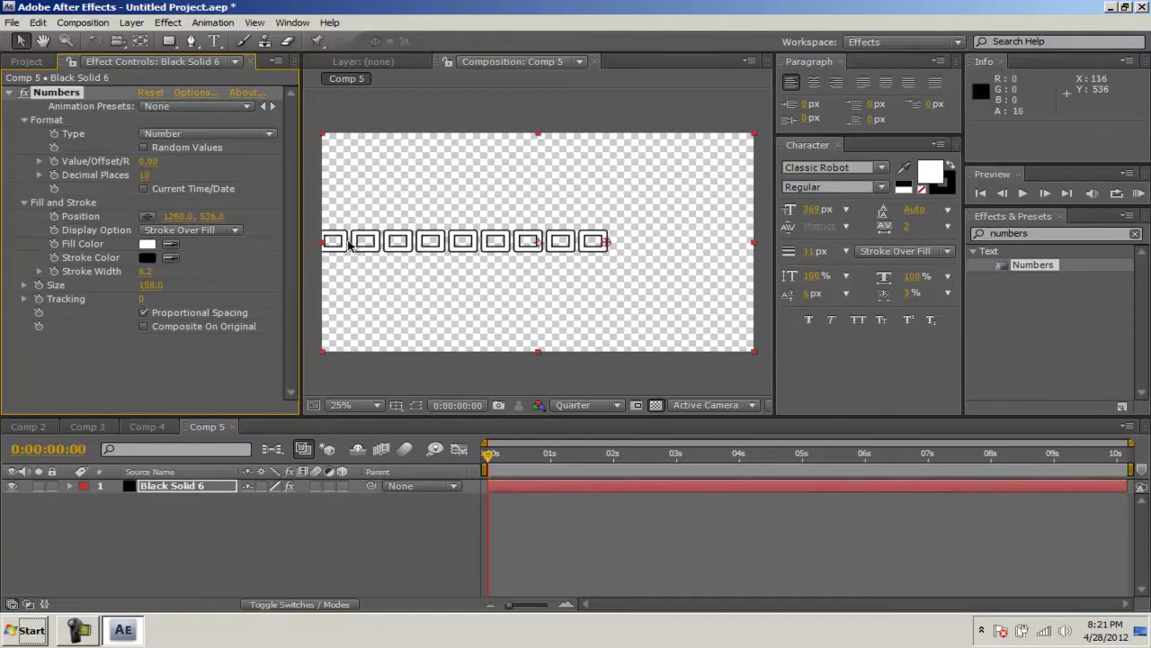
{"action": "left_click", "coordinate": [341, 487]}
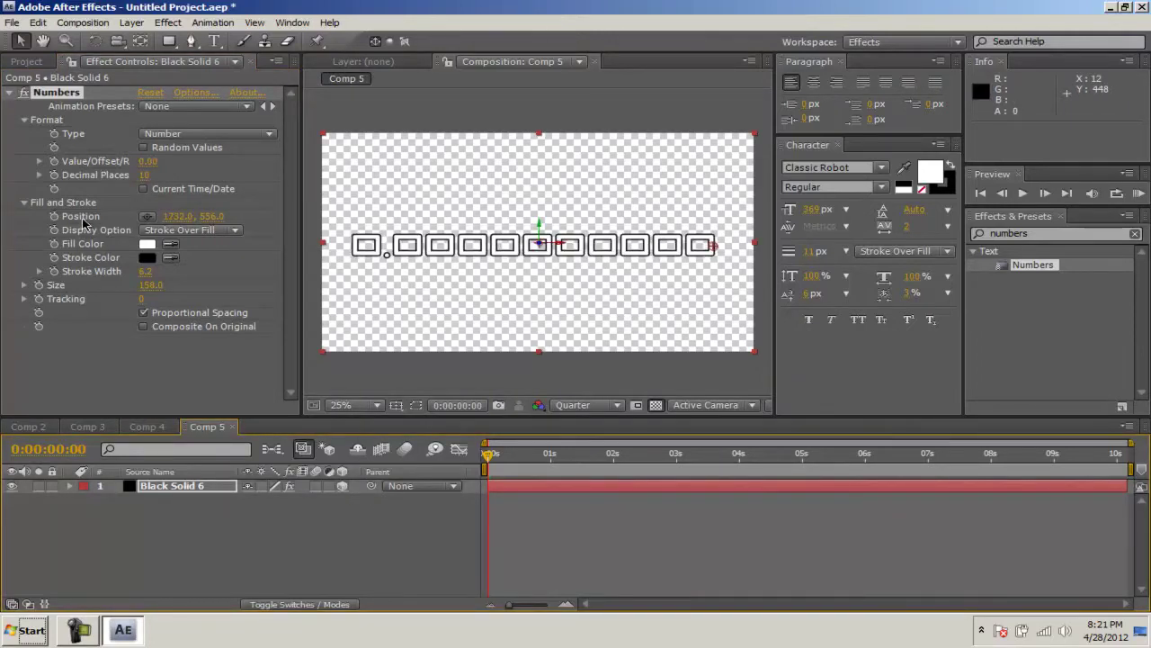
Step: Set the number's decimal places to 0 and move the digit to about 844, 520
{"action": "left_click", "coordinate": [142, 176]}
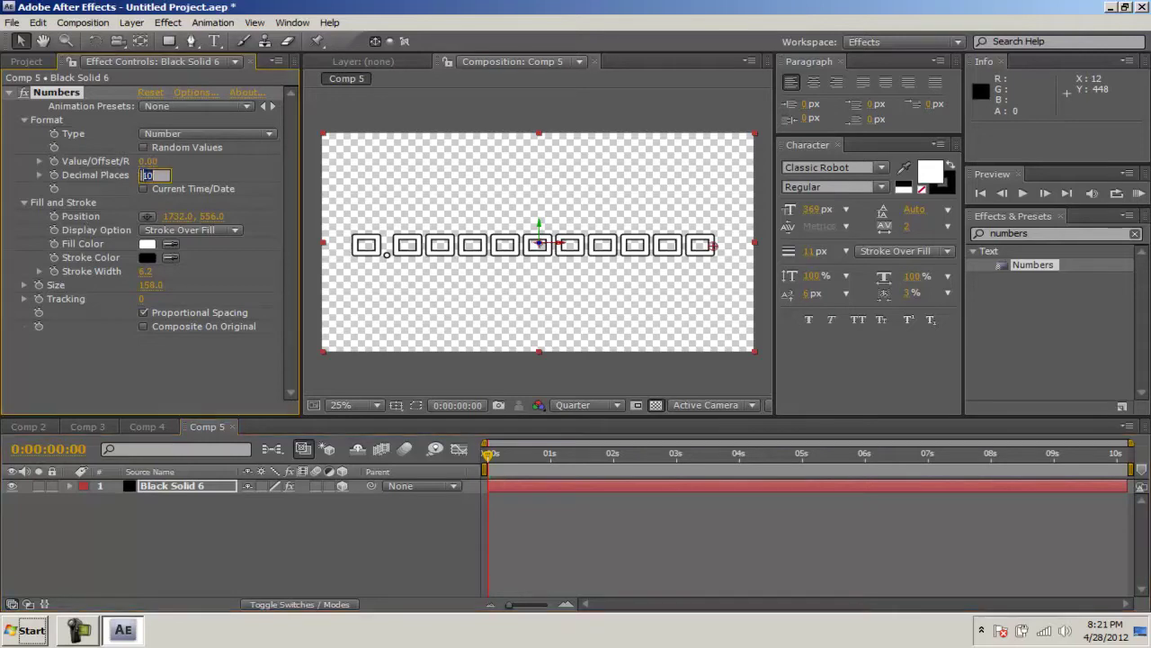
{"action": "type", "text": "0"}
{"action": "key", "text": "Return"}
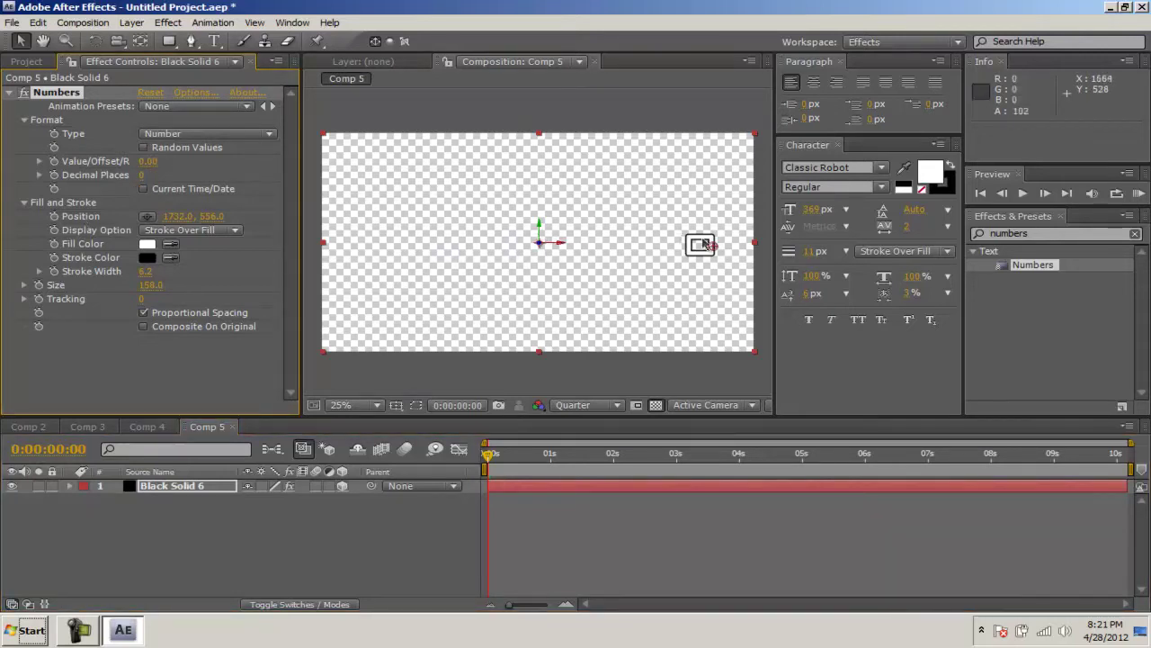
{"action": "left_click_drag", "start_coordinate": [713, 249], "coordinate": [514, 241]}
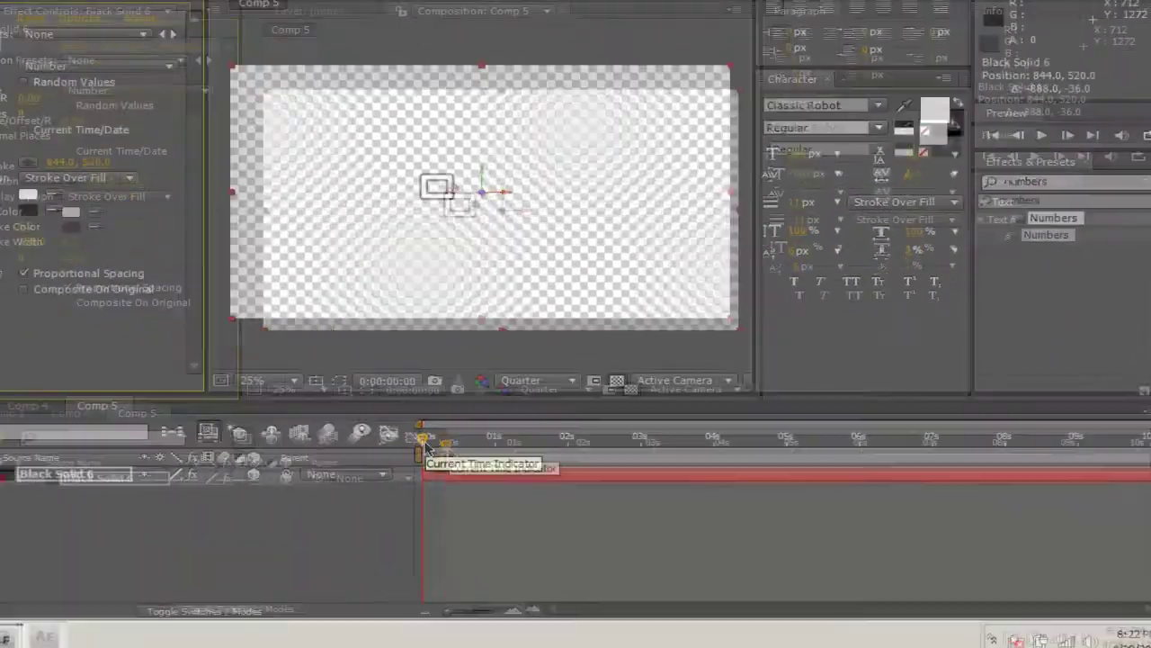
Step: Keyframe the number's Value/Offset at 2400 at 0:00:02:23 on the timeline
{"action": "left_click_drag", "start_coordinate": [490, 461], "coordinate": [675, 465]}
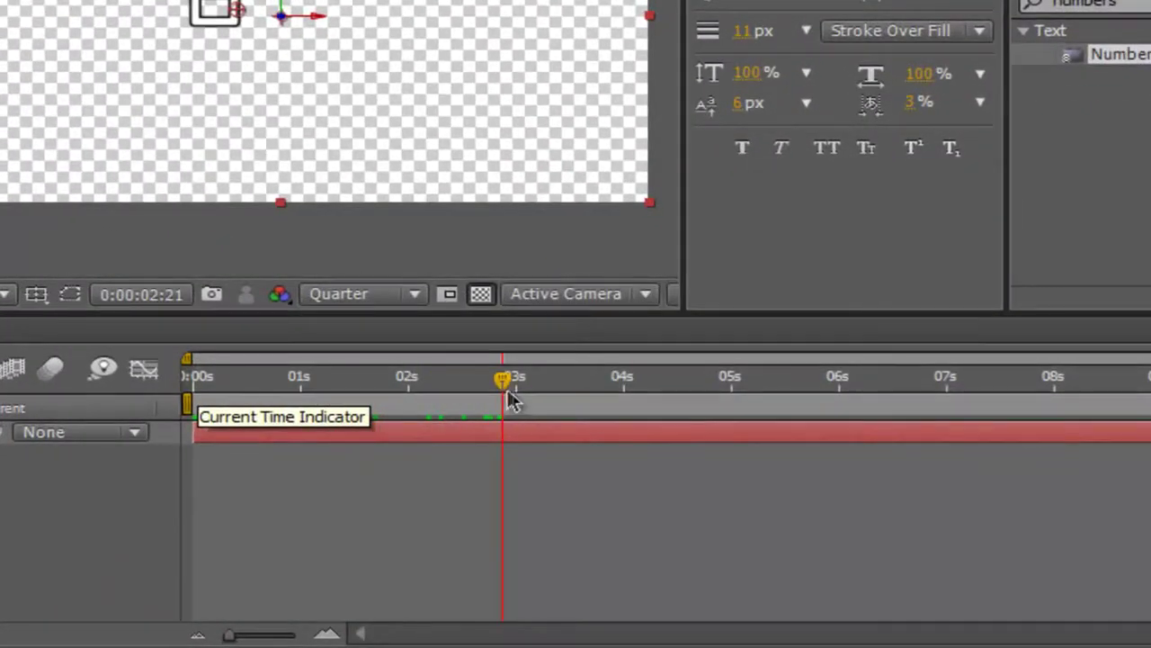
{"action": "left_click_drag", "start_coordinate": [508, 393], "coordinate": [517, 393]}
{"action": "left_click", "coordinate": [148, 162]}
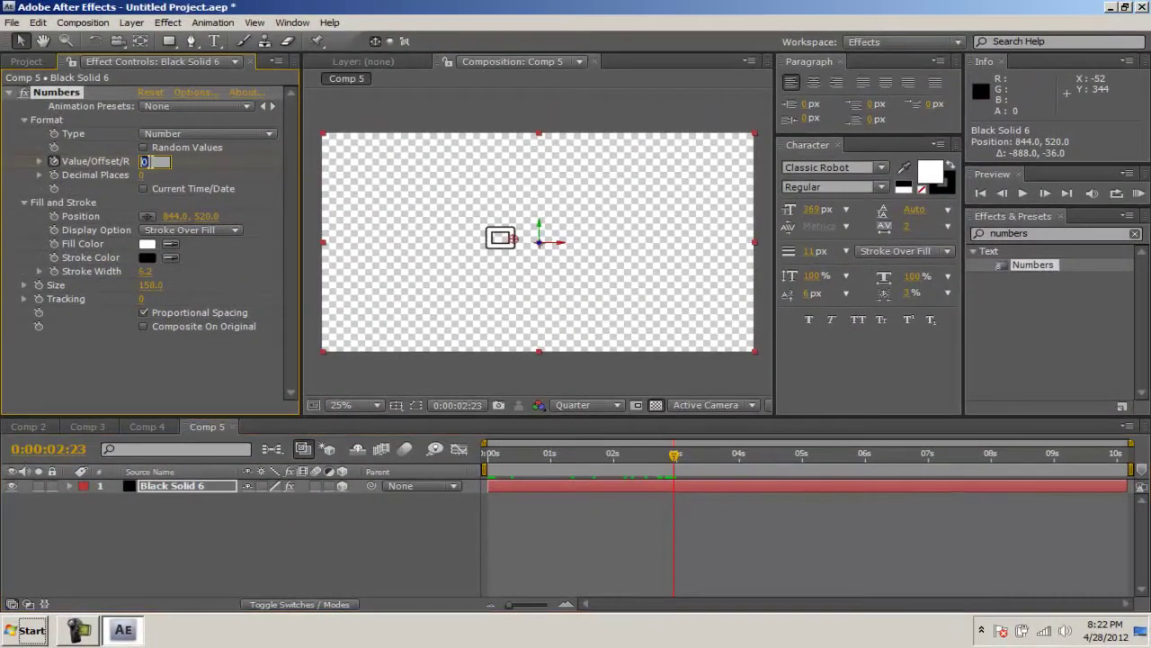
{"action": "key", "text": "Return"}
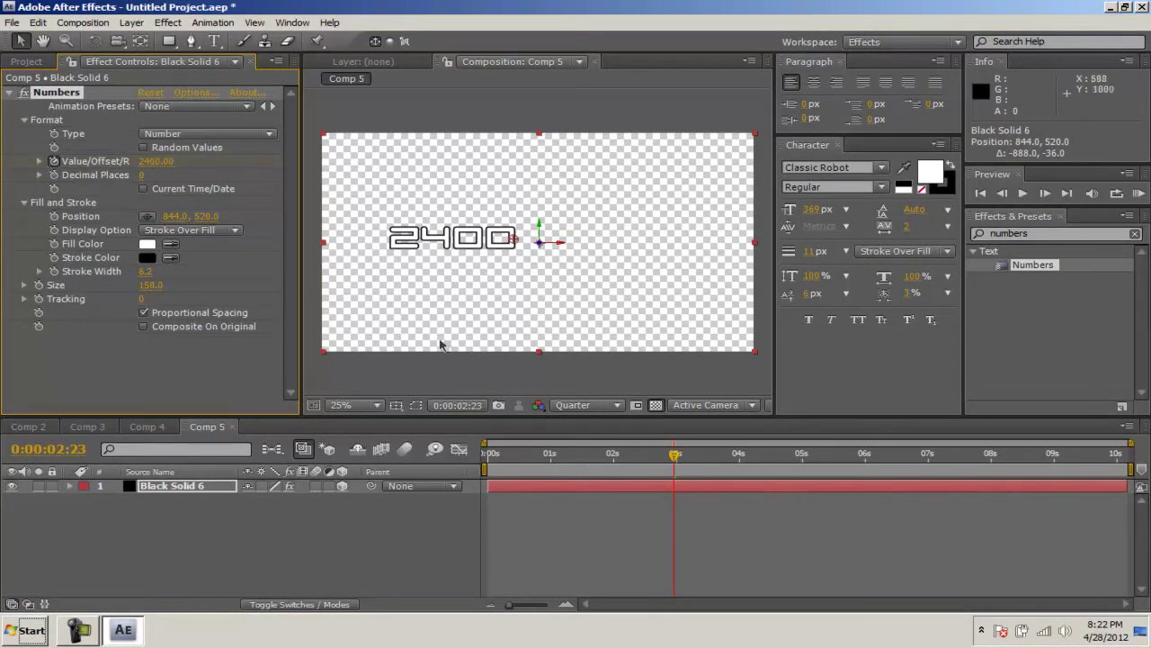
Step: Reveal the solid's keyframes in the timeline and scrub back through the frames to check the counting animation
{"action": "key", "text": "u"}
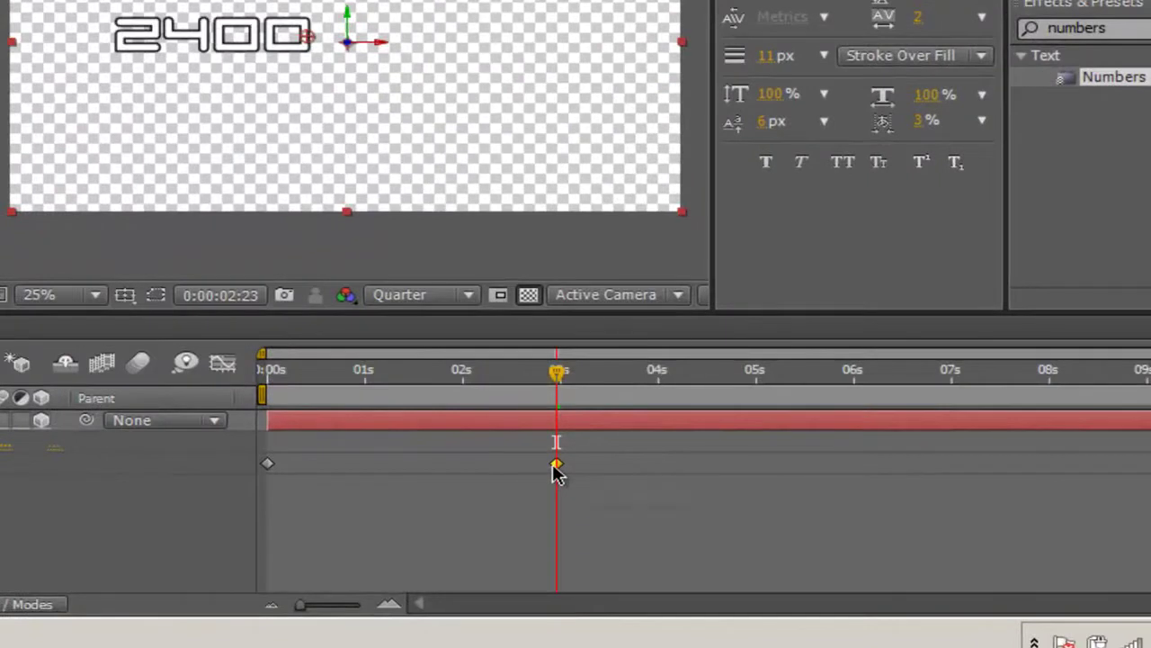
{"action": "left_click_drag", "start_coordinate": [558, 371], "coordinate": [526, 387]}
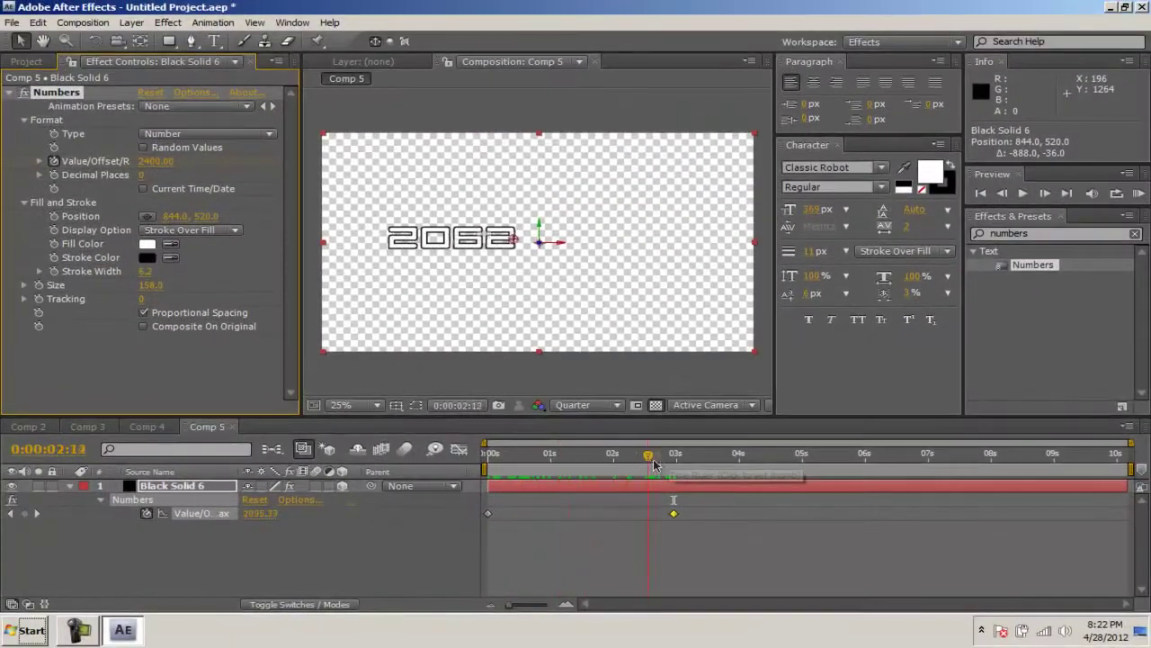
{"action": "left_click_drag", "start_coordinate": [653, 464], "coordinate": [553, 466]}
Step: Shift the black solid along its X axis to about 1200, 540 and scrub back to the start of the composition
{"action": "left_click_drag", "start_coordinate": [561, 246], "coordinate": [614, 249]}
{"action": "left_click_drag", "start_coordinate": [555, 456], "coordinate": [509, 463]}
{"action": "key", "text": "space"}
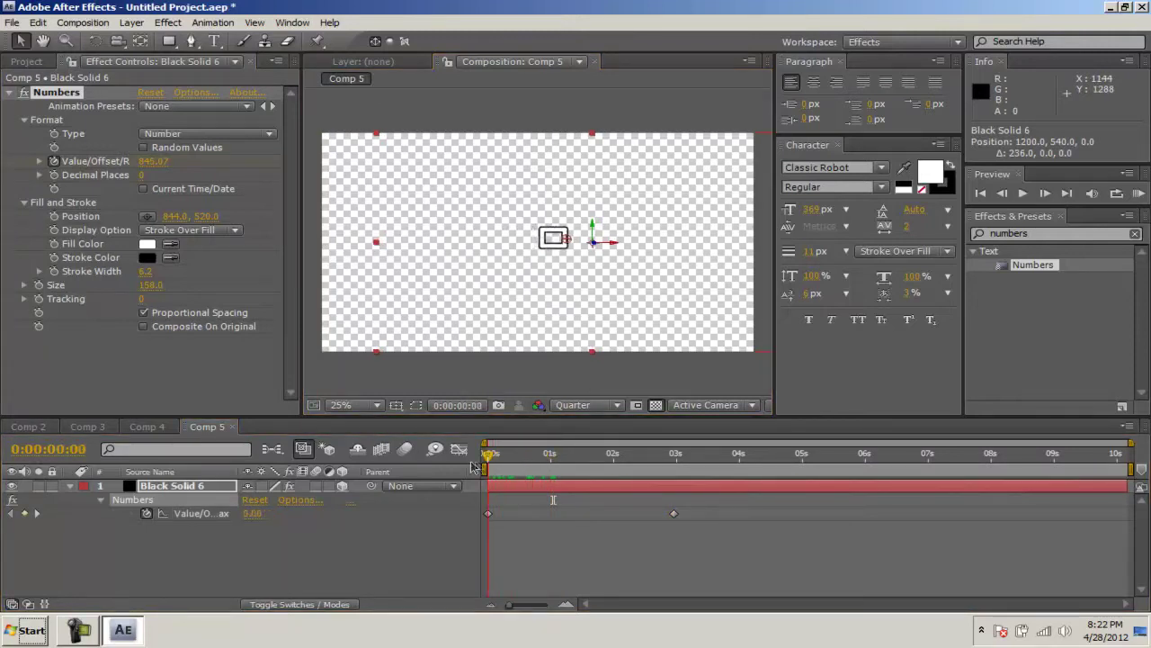
{"action": "left_click_drag", "start_coordinate": [658, 482], "coordinate": [409, 478]}
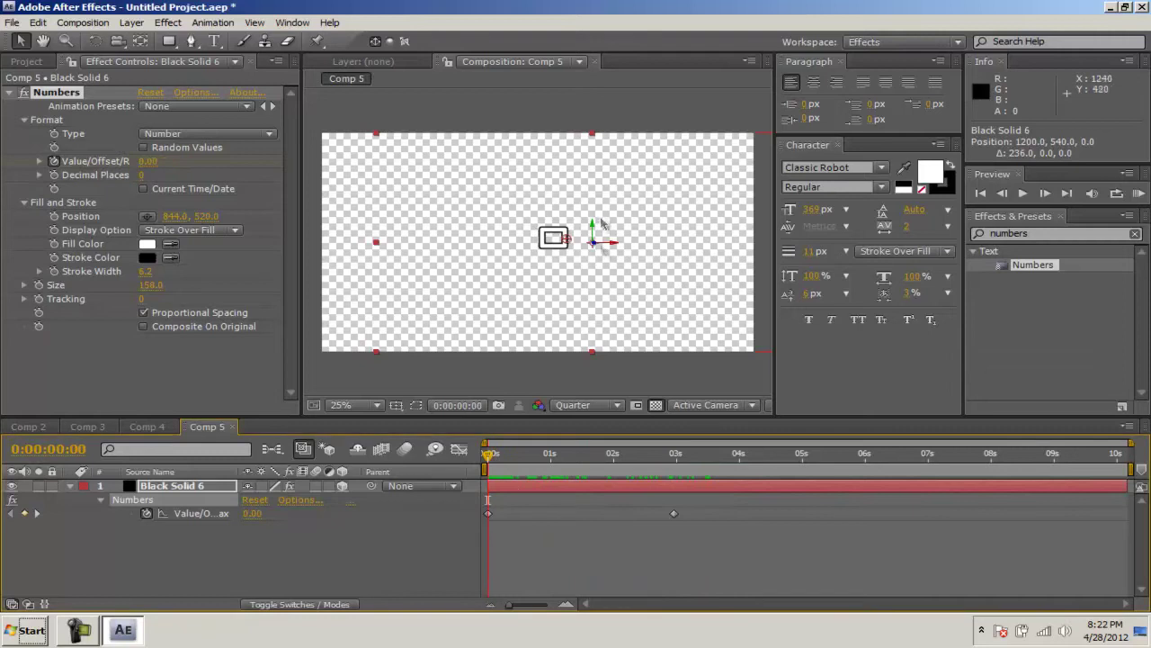
Step: Shift the black solid along its X axis to about 1244, 540 and return to the start of the composition
{"action": "left_click_drag", "start_coordinate": [615, 244], "coordinate": [625, 244]}
{"action": "left_click_drag", "start_coordinate": [489, 456], "coordinate": [414, 473]}
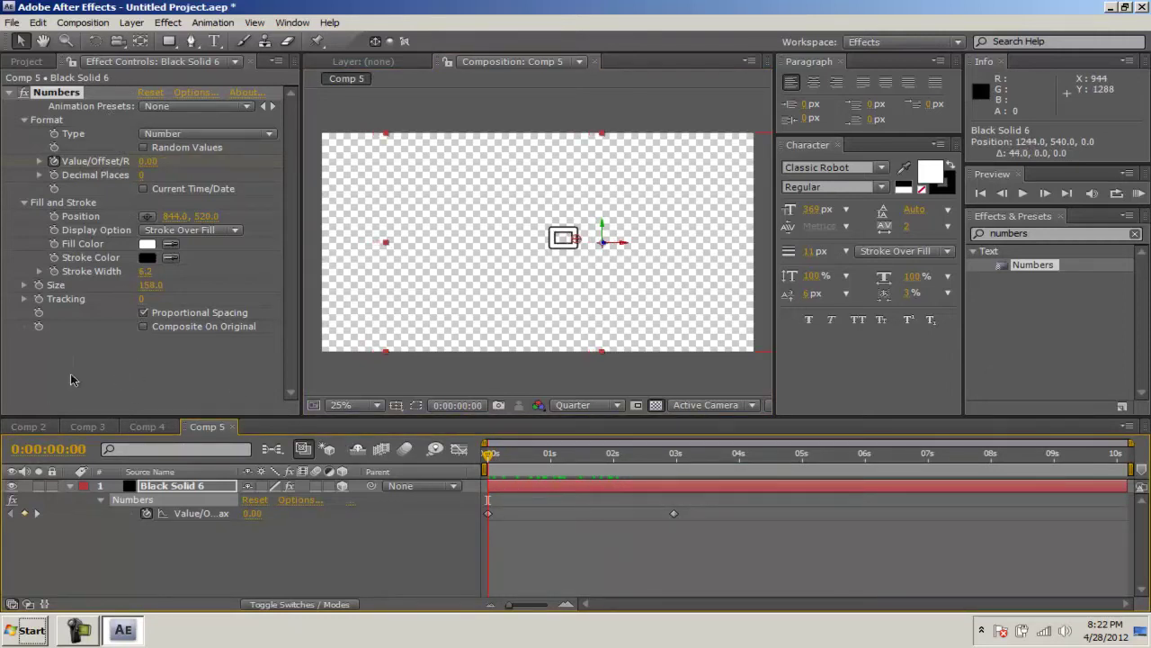
Step: Try the Random Values option of the Numbers effect, scrub through the frames, and turn the option off again
{"action": "left_click", "coordinate": [145, 149]}
{"action": "left_click_drag", "start_coordinate": [491, 458], "coordinate": [159, 480]}
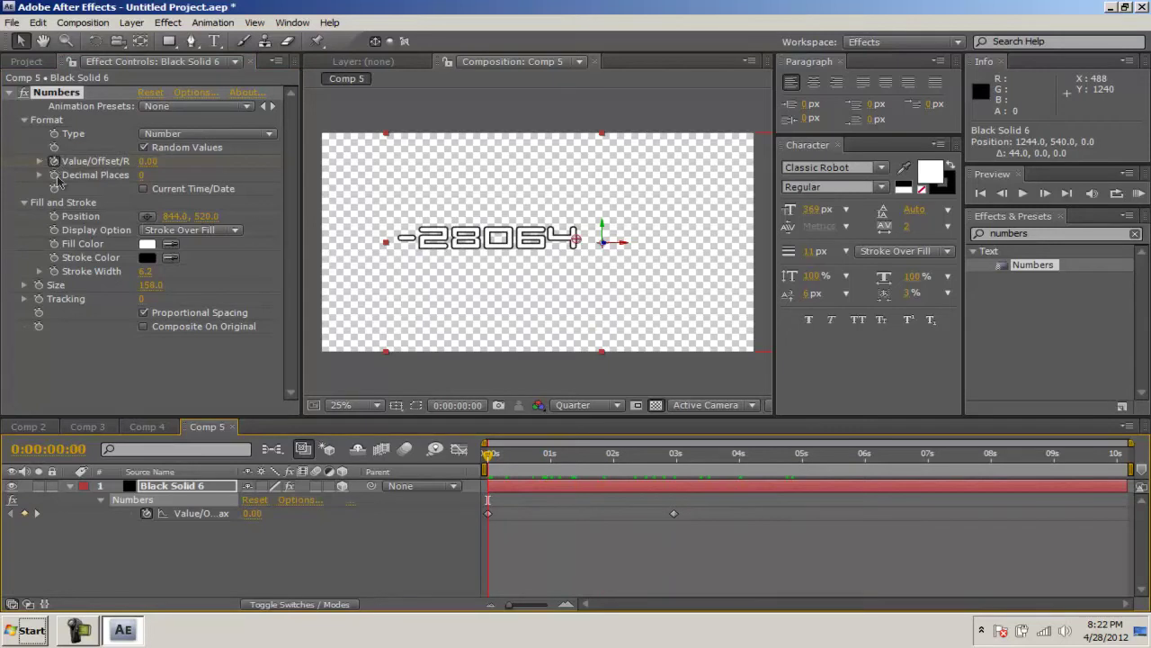
{"action": "left_click", "coordinate": [144, 146]}
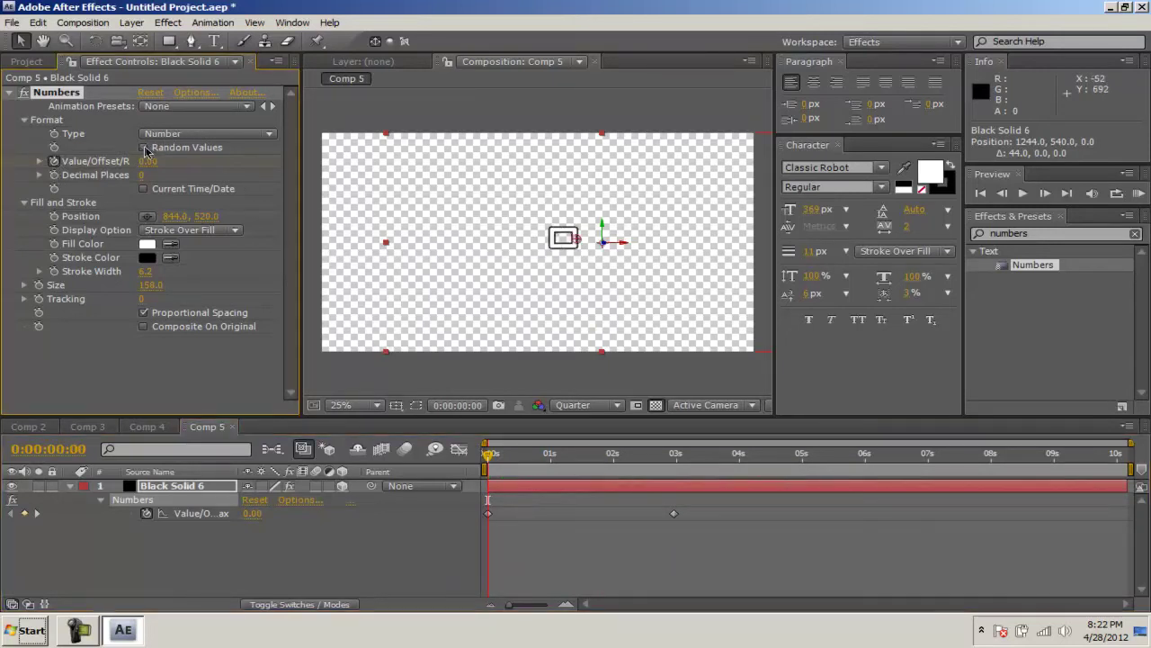
Step: Reposition the number to about 788, 536 in the composition, checking its placement at 0:00:01:04
{"action": "left_click_drag", "start_coordinate": [572, 238], "coordinate": [523, 239]}
{"action": "left_click_drag", "start_coordinate": [491, 454], "coordinate": [566, 498]}
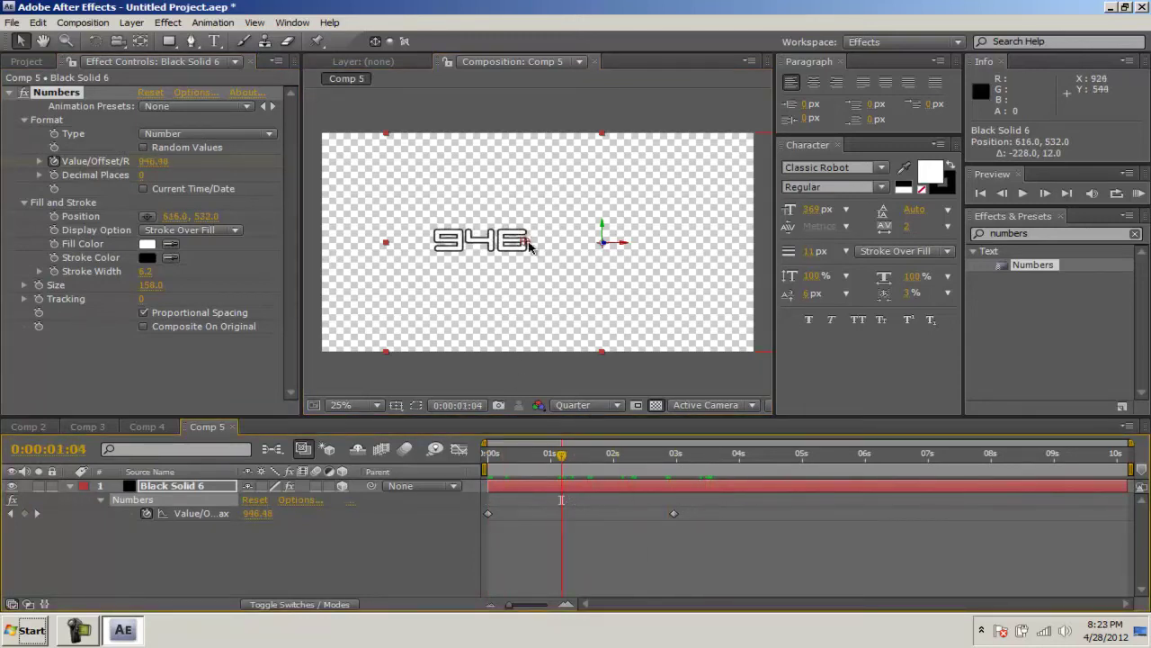
{"action": "left_click_drag", "start_coordinate": [528, 245], "coordinate": [567, 246]}
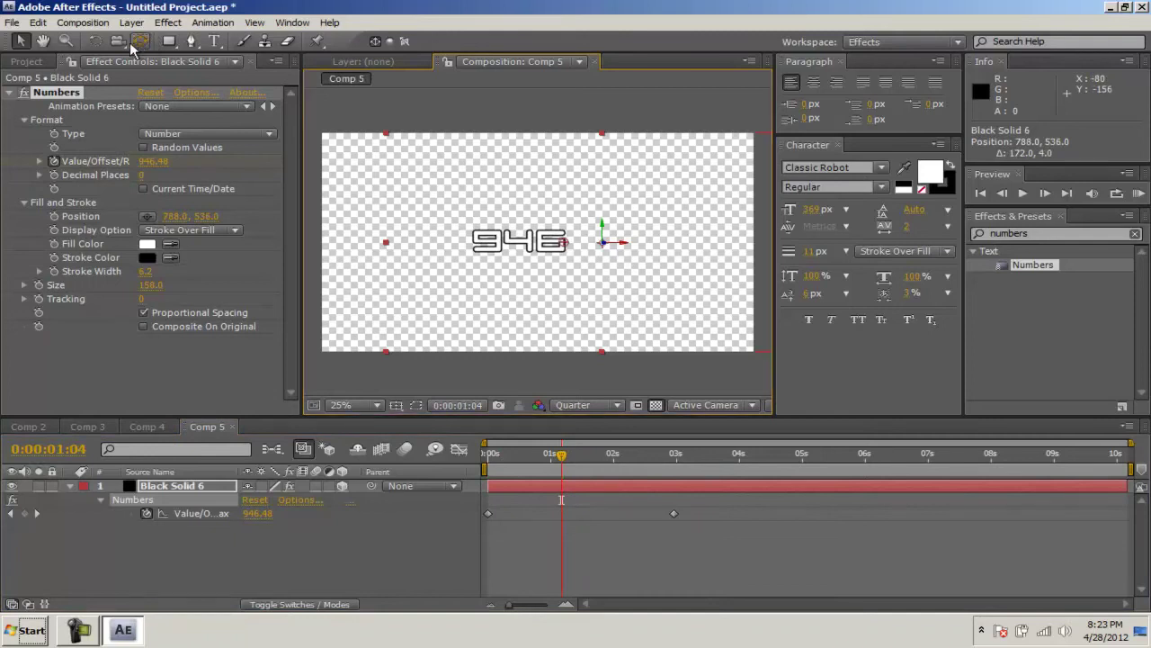
{"action": "left_click_drag", "start_coordinate": [117, 40], "coordinate": [171, 45]}
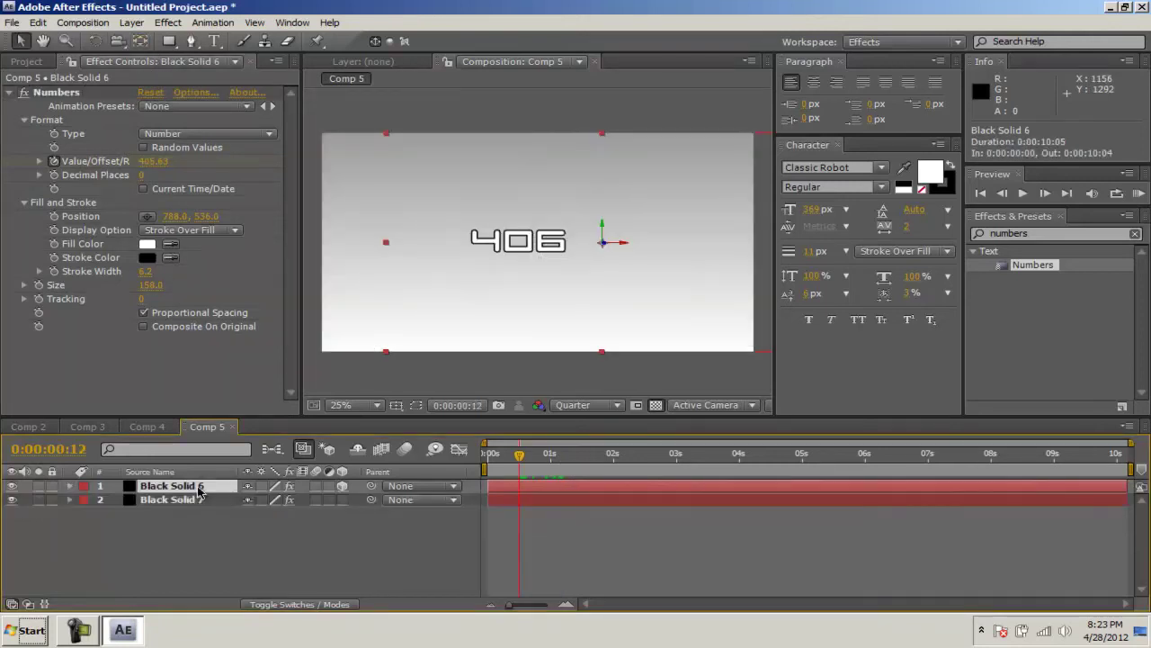
Step: Rename the solid layer that carries the Numbers effect as "numbers"
{"action": "key", "text": "Return"}
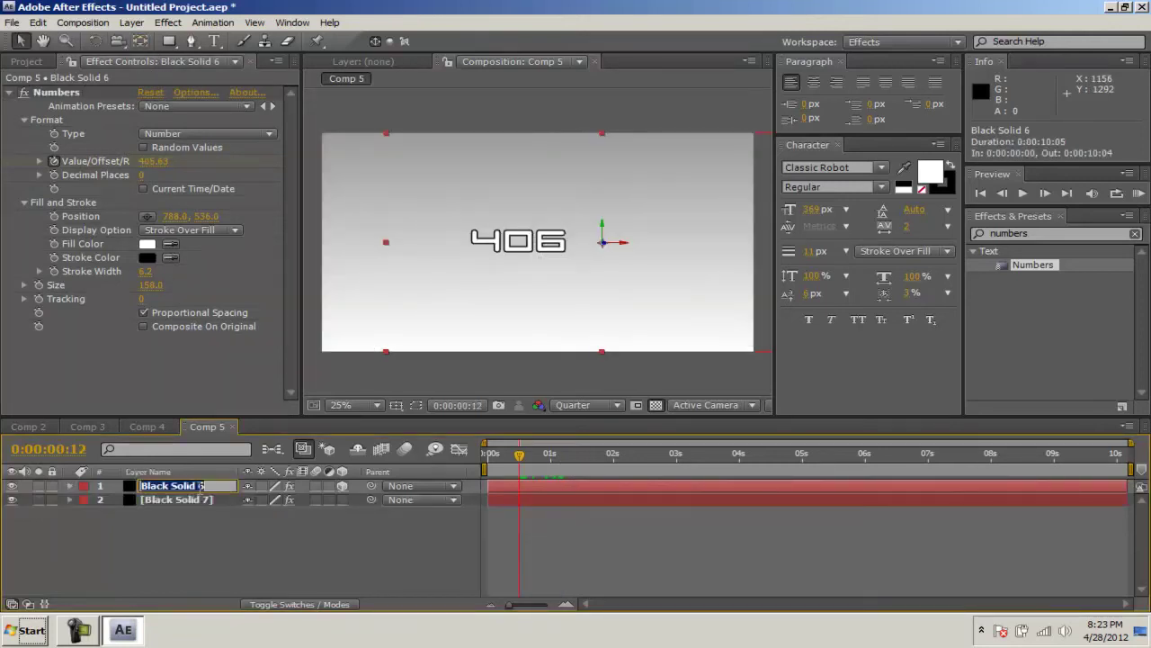
{"action": "type", "text": "numbers"}
{"action": "key", "text": "Return"}
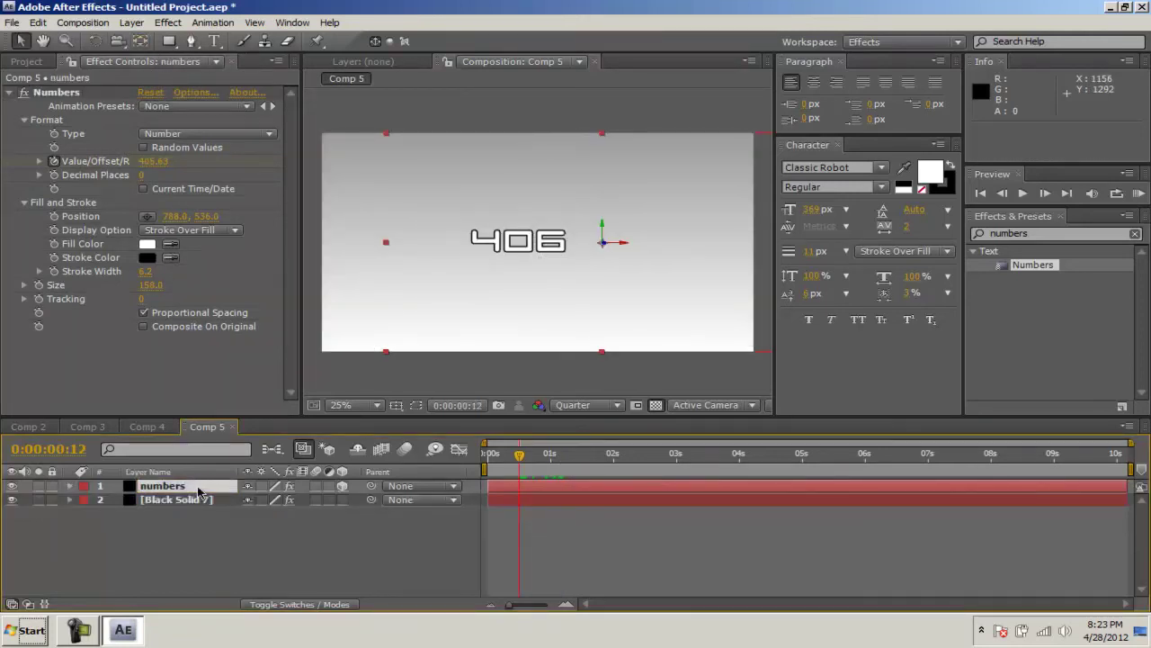